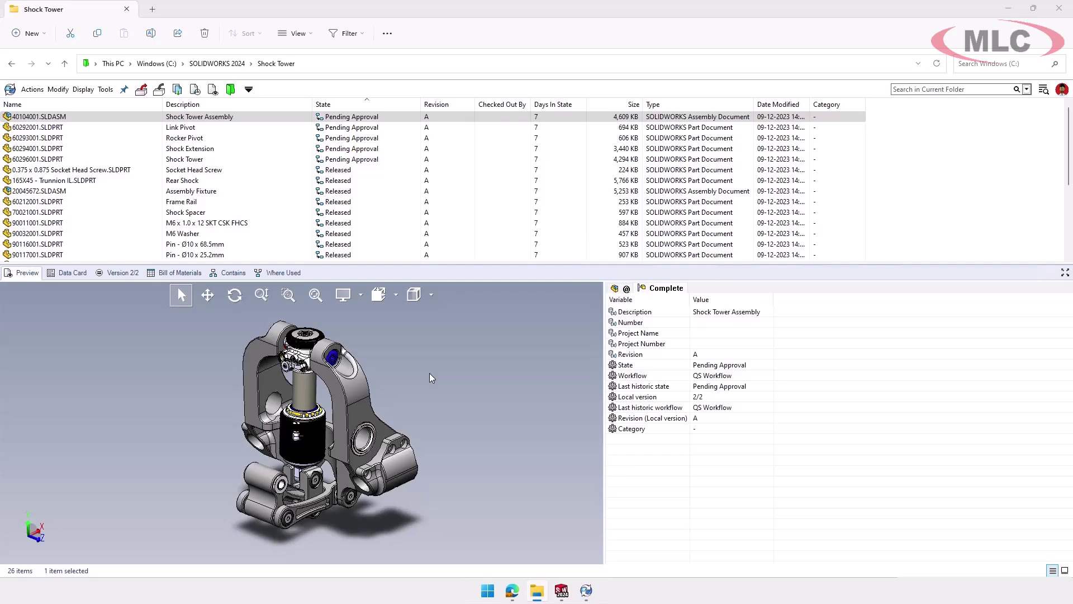
# Switch from the vault folder to the SOLIDWORKS window showing Shock Tower Assembly 40104001.SLDASM
pyautogui.hotkey('alt', 'Tab')
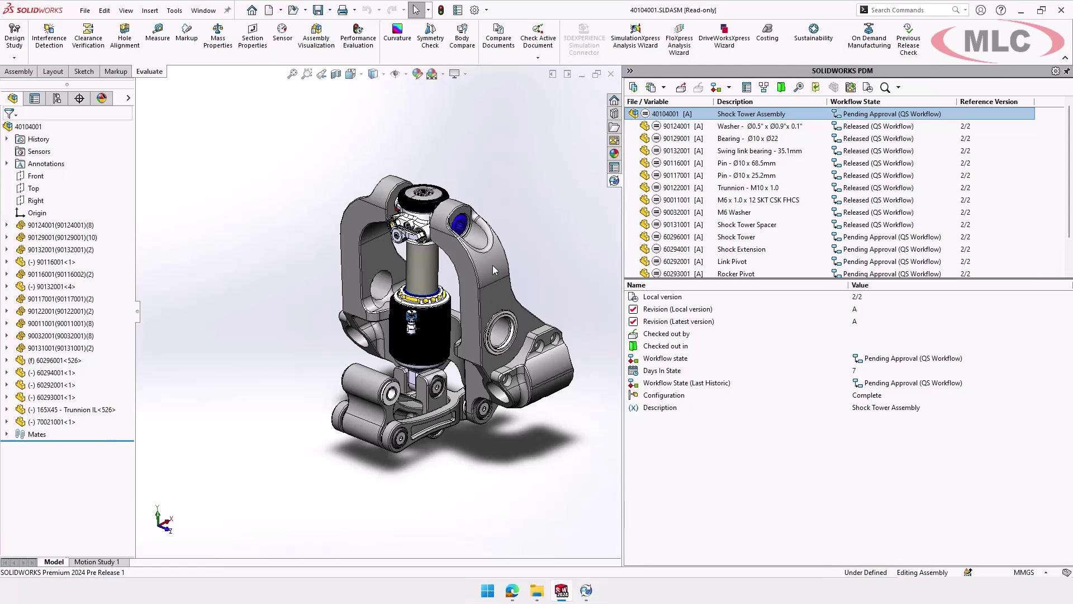
# Start a Reject Changes transition on the Shock Tower Assembly with comment 'CHANGES REQUIRED'
pyautogui.rightClick(750, 116)
pyautogui.moveTo(805, 276)
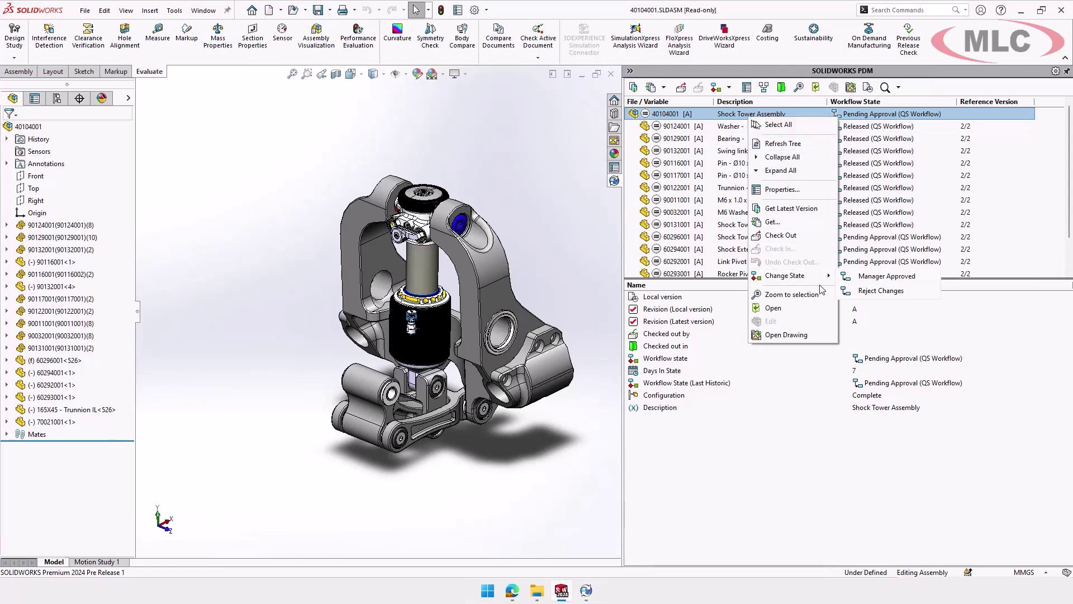
pyautogui.click(867, 294)
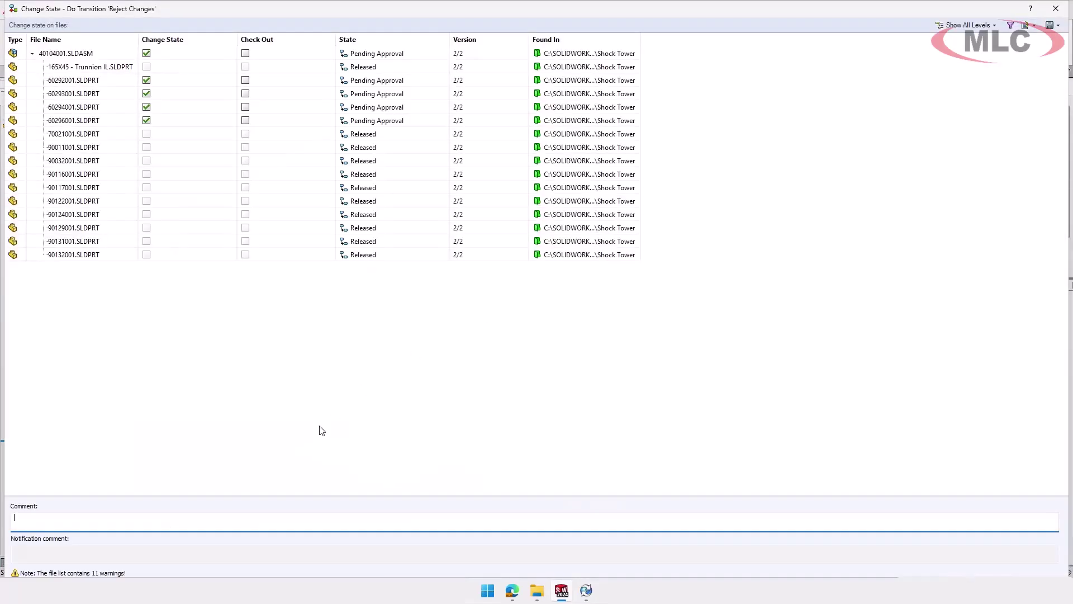
pyautogui.write('CHANGES REQUIRED')
# Exclude parts 60292001–60294001, check out 60296001 and 40104001, and confirm the rejection
pyautogui.click(147, 107)
pyautogui.click(147, 94)
pyautogui.click(147, 80)
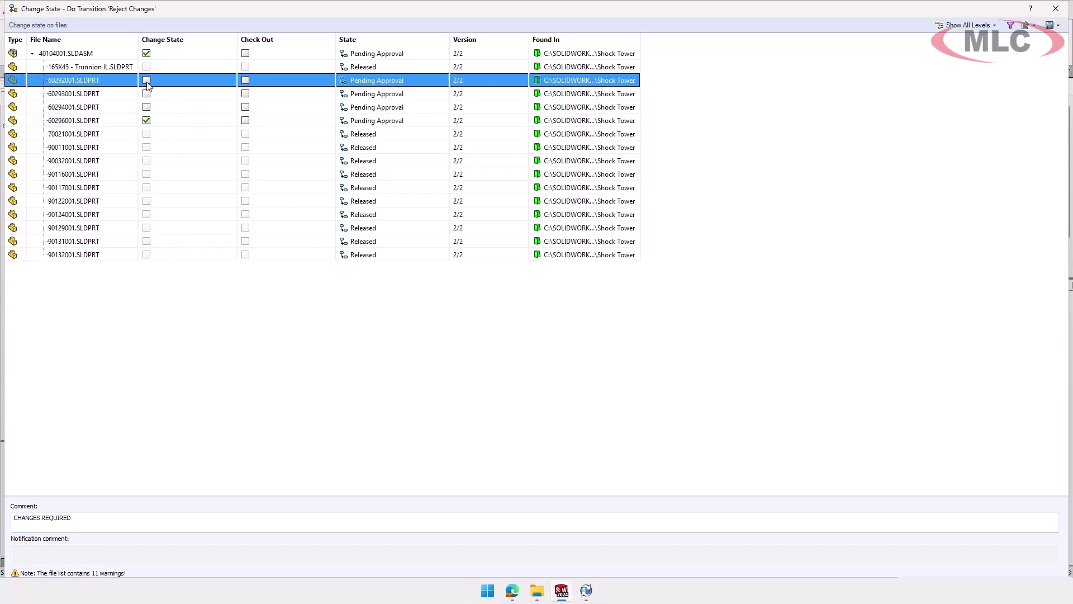
pyautogui.click(103, 124)
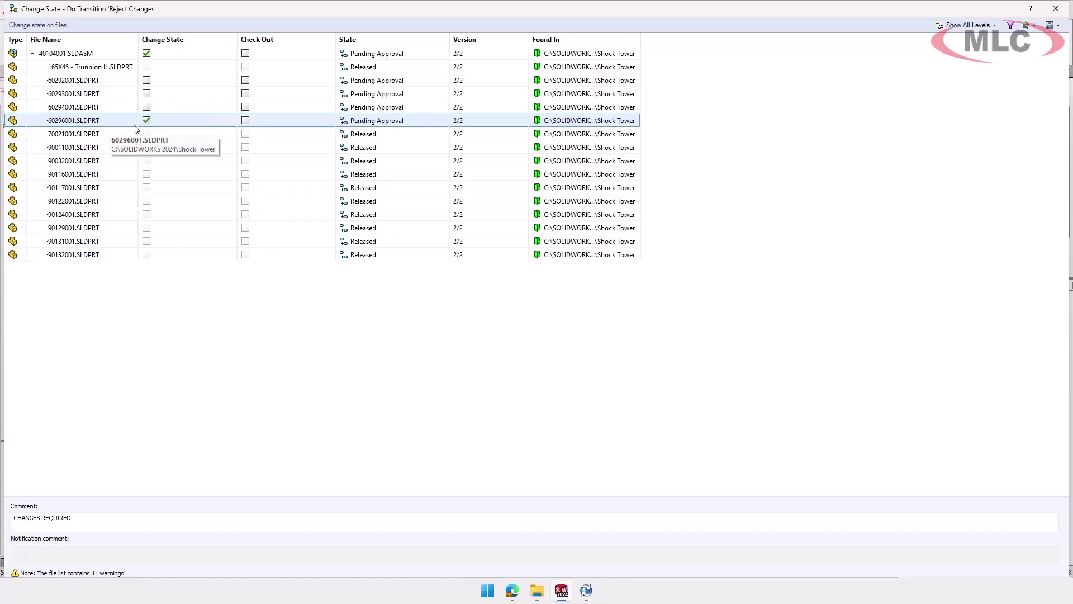
pyautogui.click(244, 121)
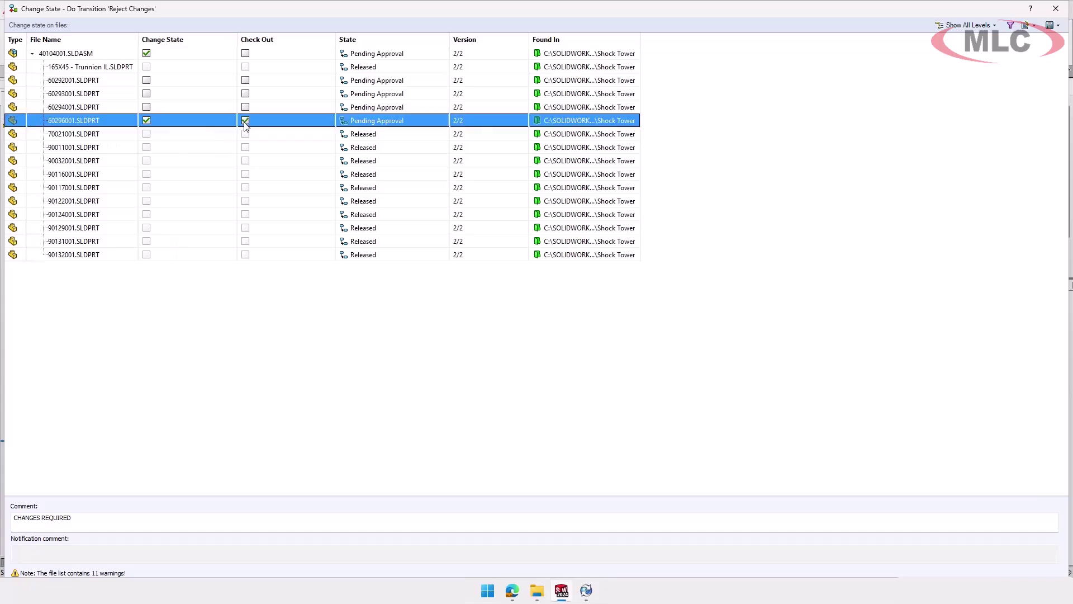
pyautogui.click(245, 54)
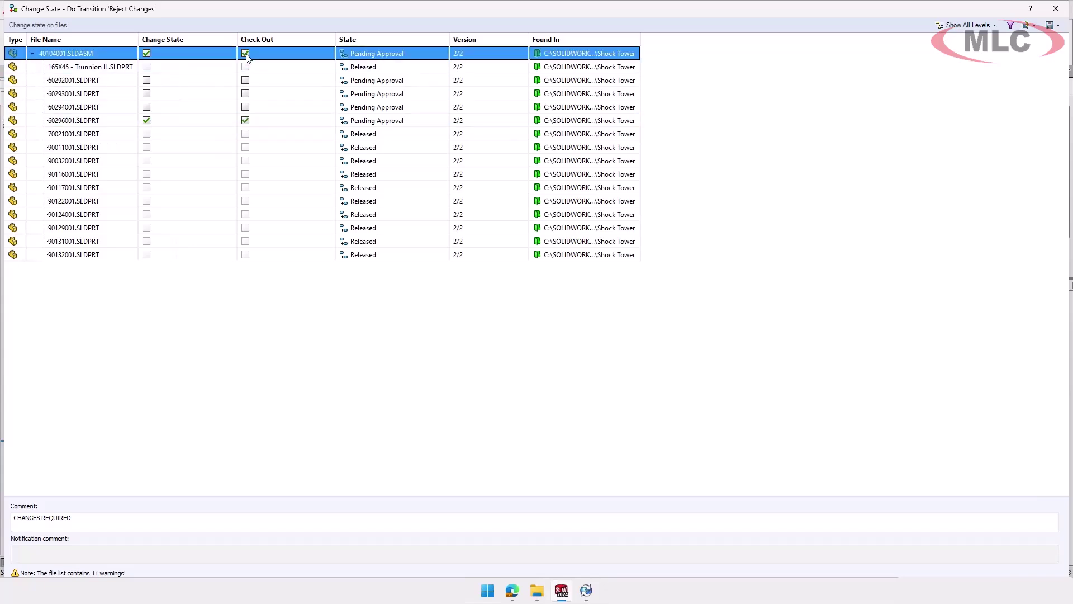
pyautogui.press('Return')
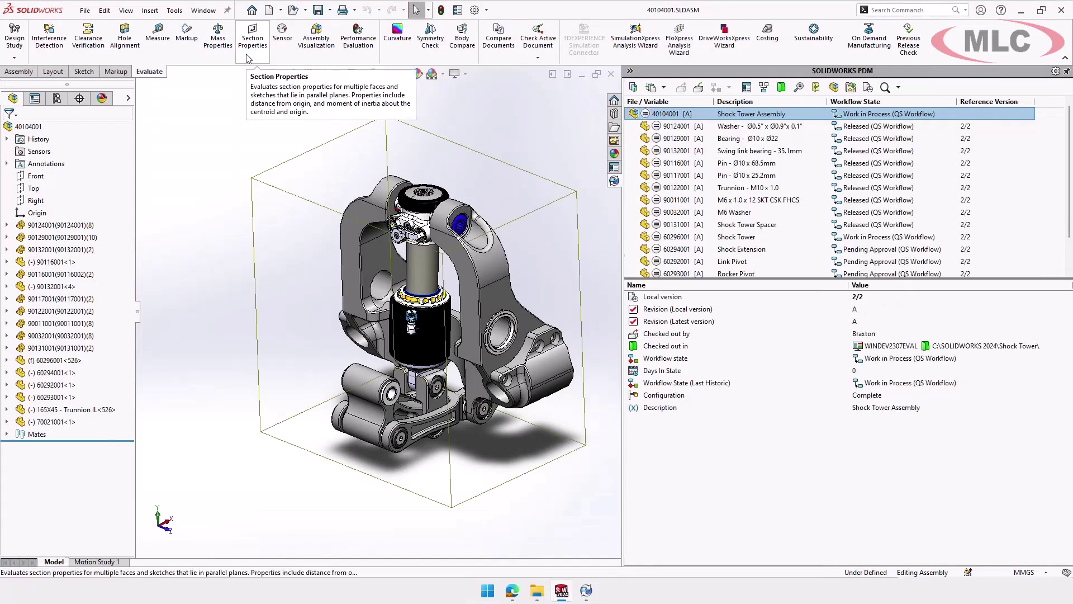
# In Assembly Visualization, add a custom PDM-<State> column to the component list
pyautogui.click(322, 52)
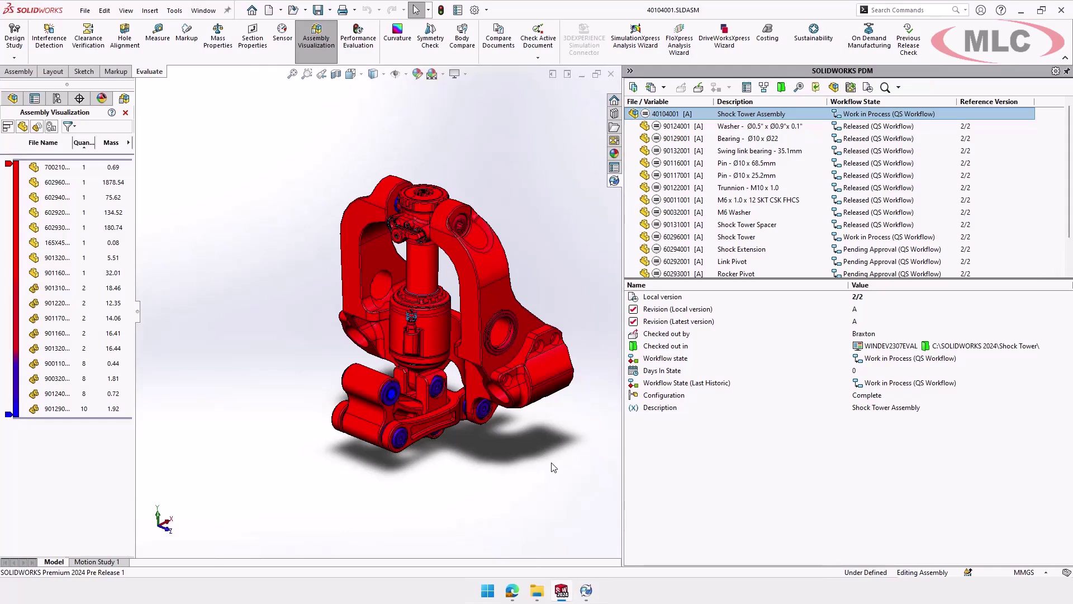
pyautogui.click(128, 145)
pyautogui.click(175, 206)
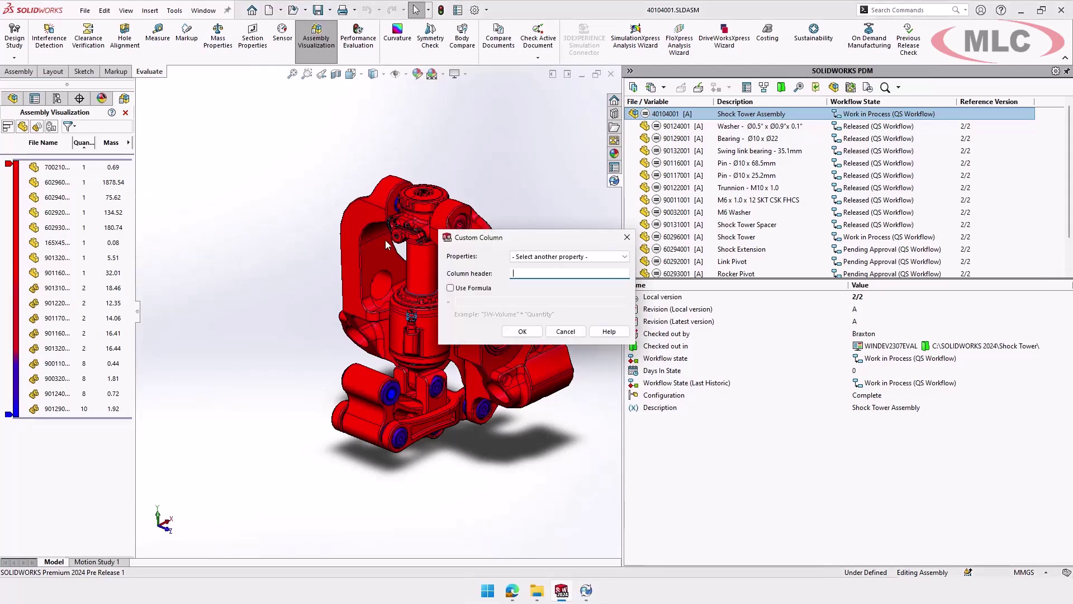
pyautogui.click(533, 257)
pyautogui.moveTo(625, 316); pyautogui.dragTo(624, 416)
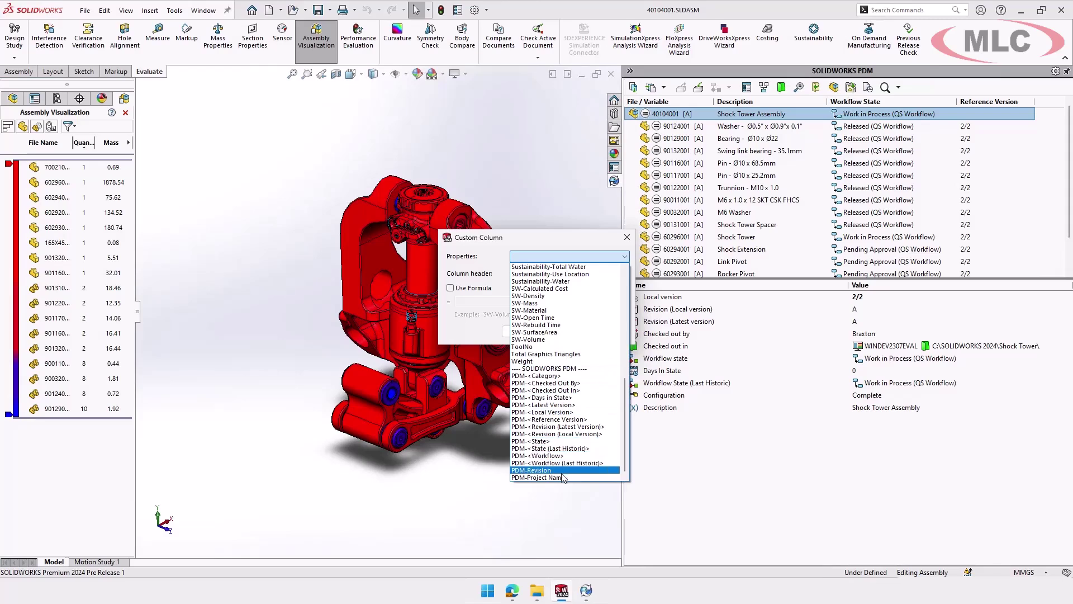
pyautogui.click(553, 441)
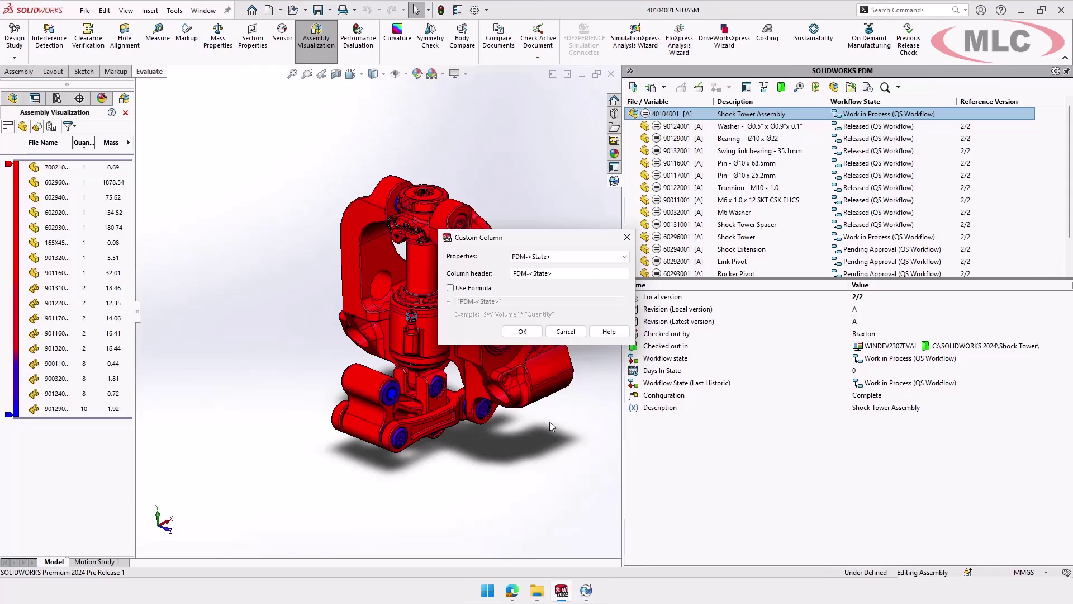
pyautogui.click(523, 332)
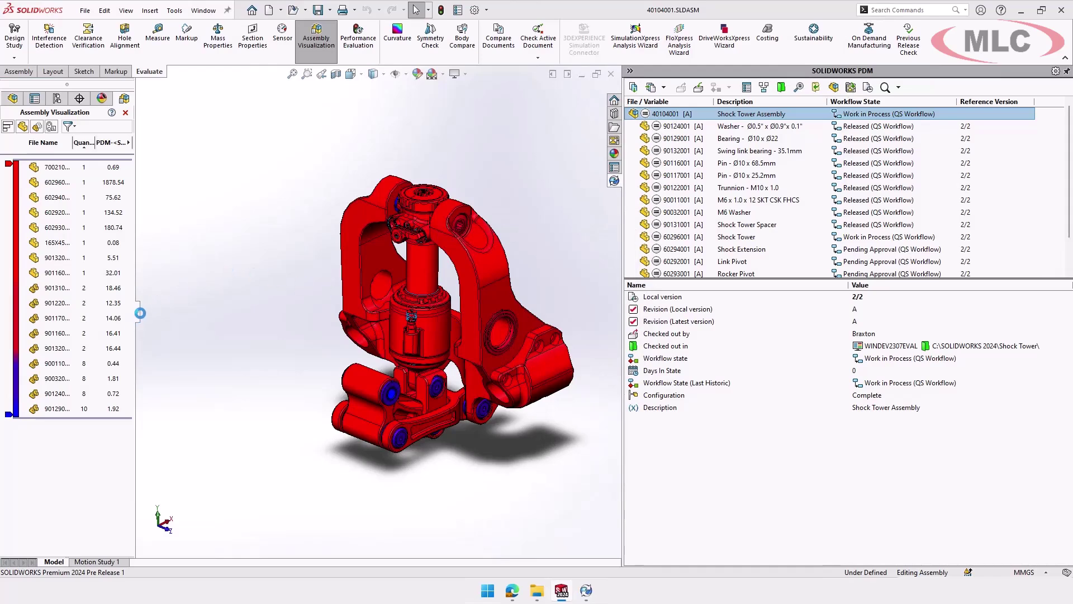
# Sort and colour-group components by PDM-<State>, save it as a display state, and close visualization
pyautogui.moveTo(140, 313); pyautogui.dragTo(191, 318)
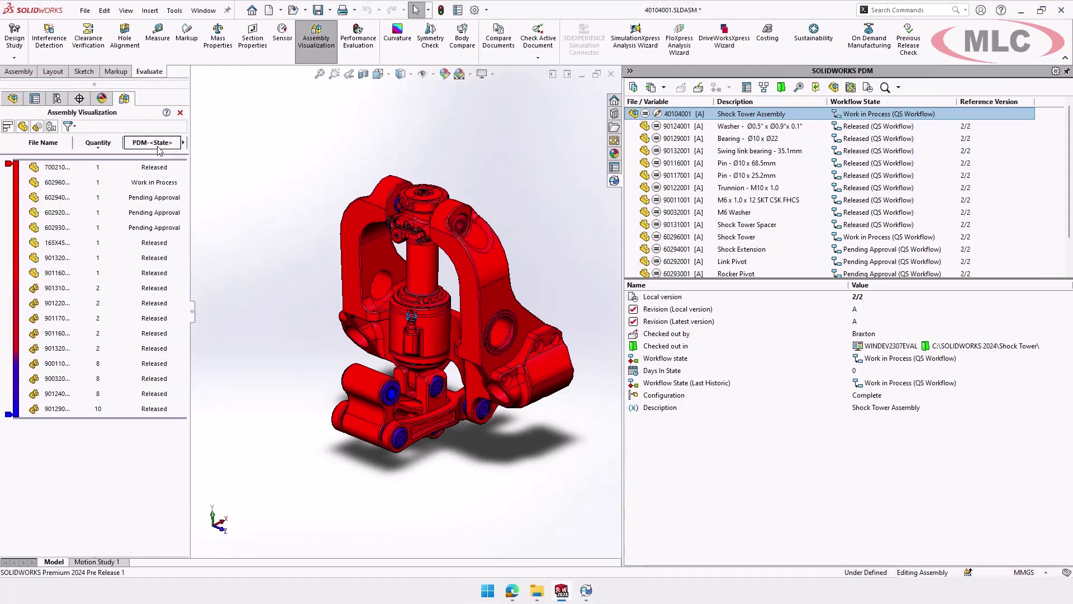
pyautogui.click(161, 146)
pyautogui.rightClick(15, 257)
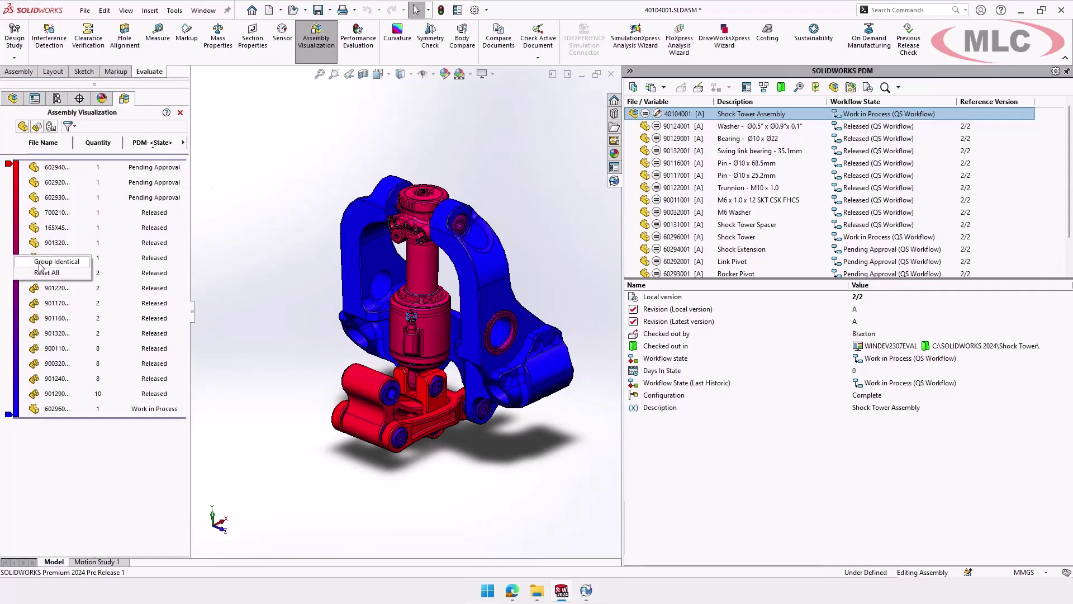
pyautogui.click(41, 262)
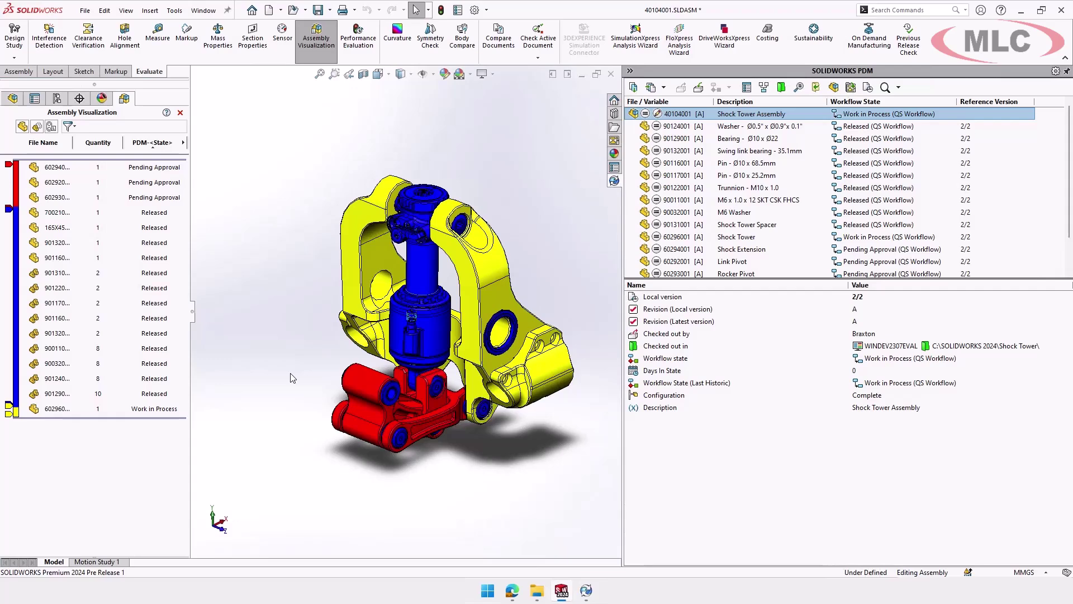
pyautogui.click(184, 144)
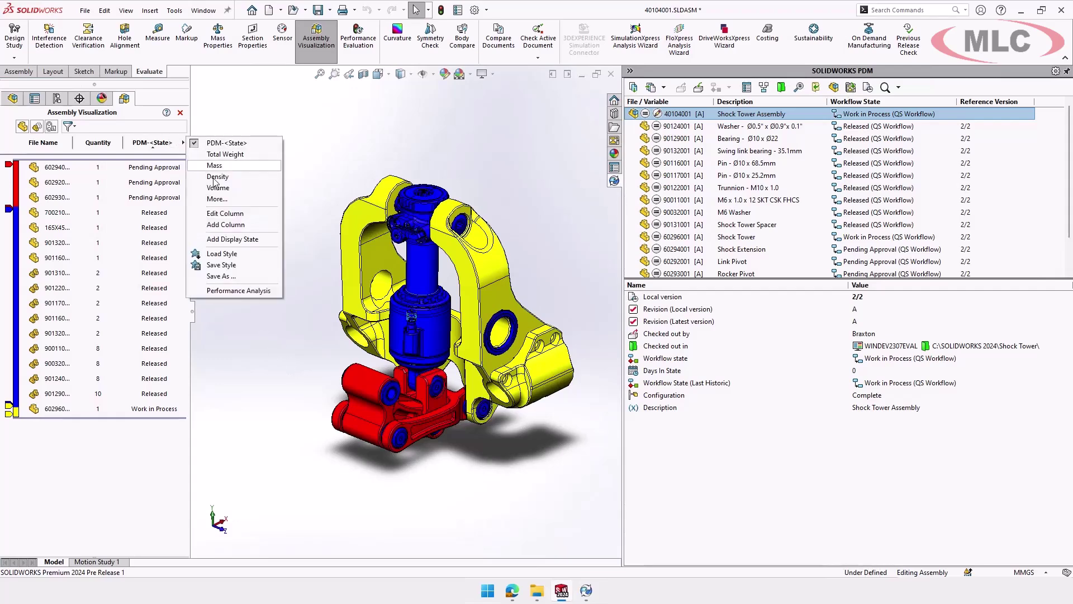
pyautogui.click(218, 238)
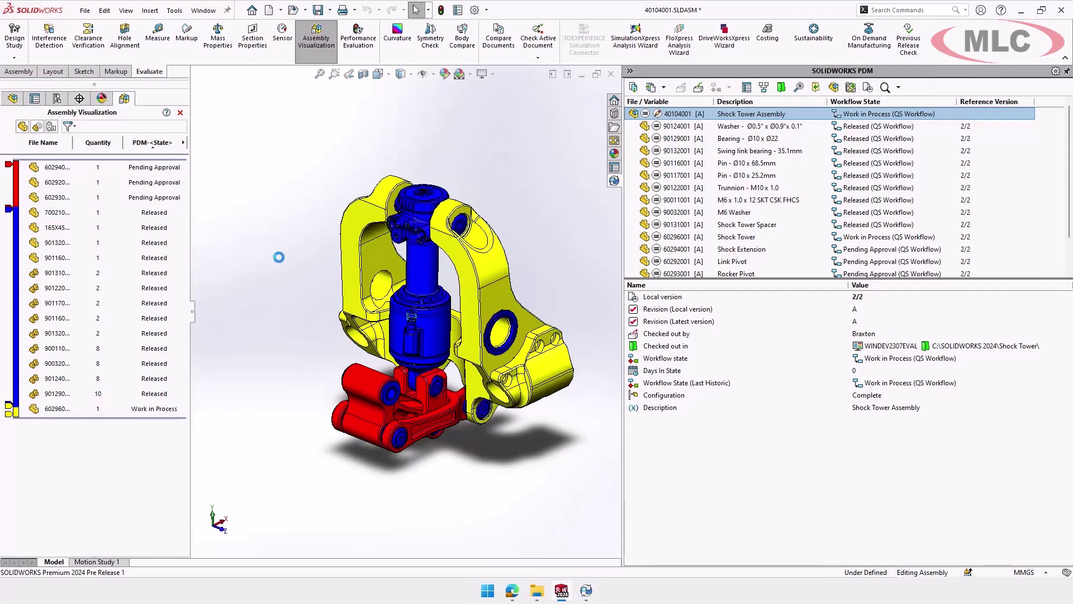
pyautogui.click(180, 113)
# Apply Visualization Display State 1 and unsuppress the Design Change 1 and 2 folders
pyautogui.click(185, 110)
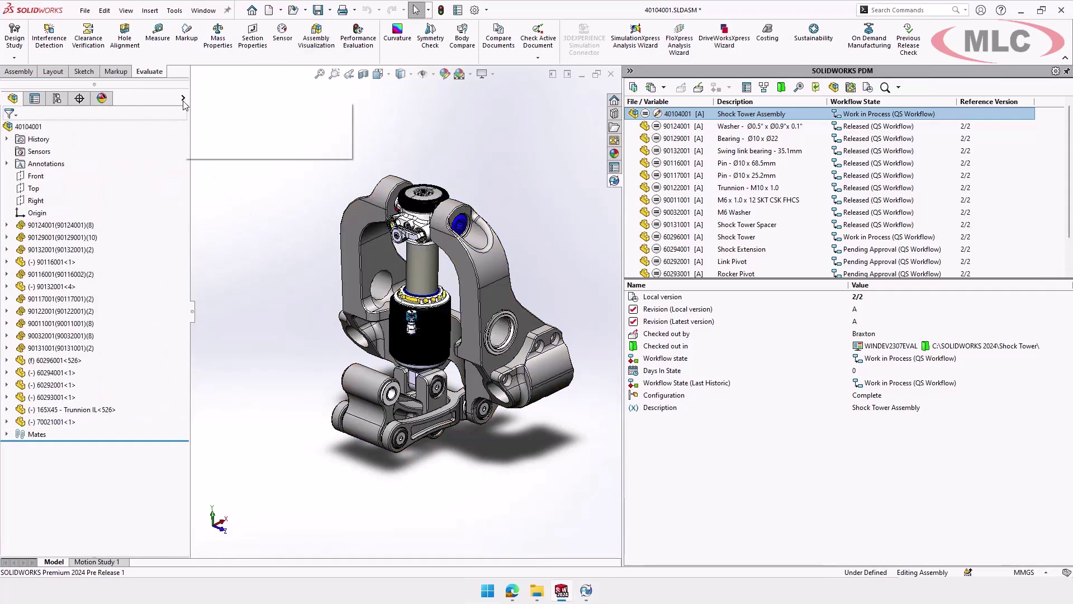
pyautogui.click(254, 140)
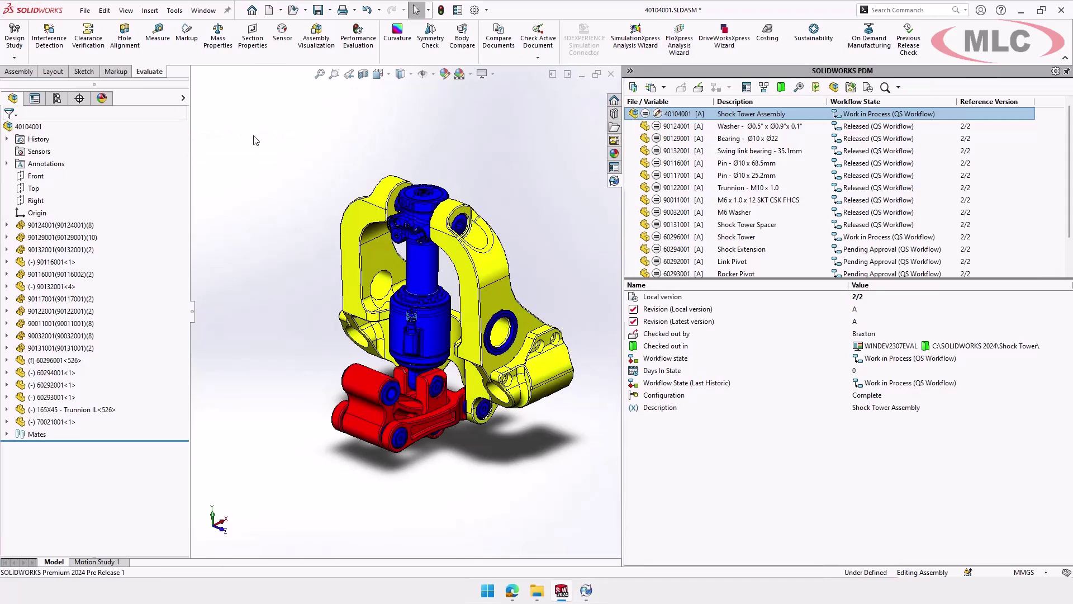
pyautogui.click(140, 115)
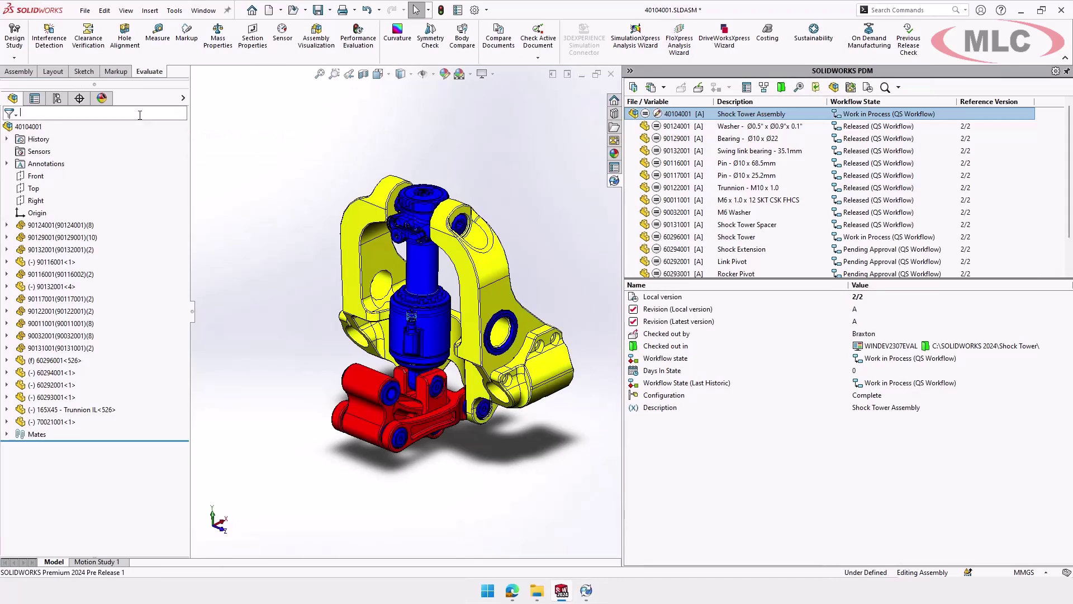
pyautogui.write('DESI')
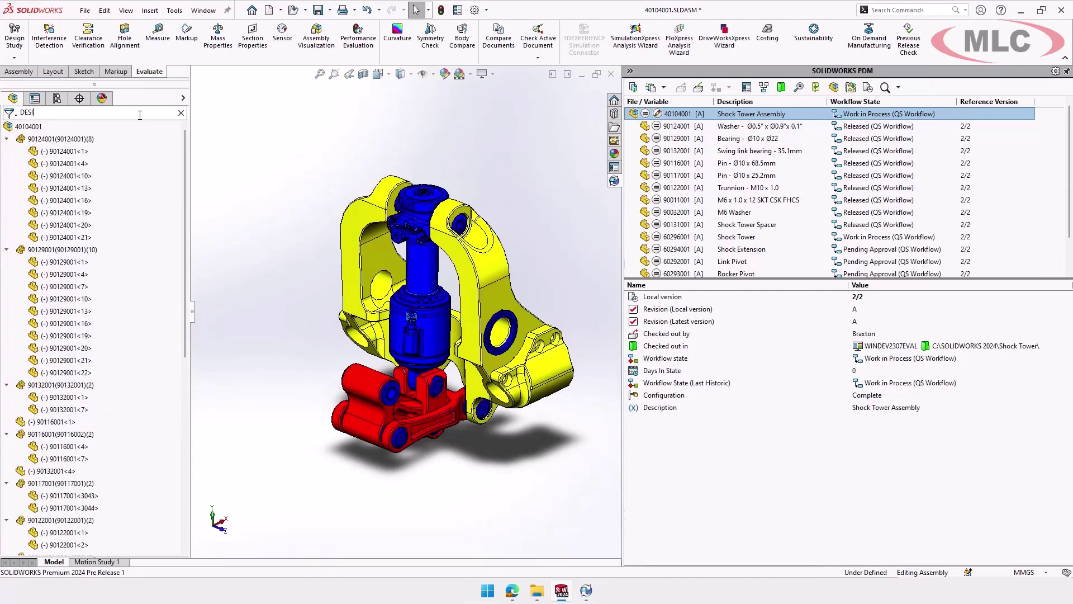
pyautogui.write('GN CHANG')
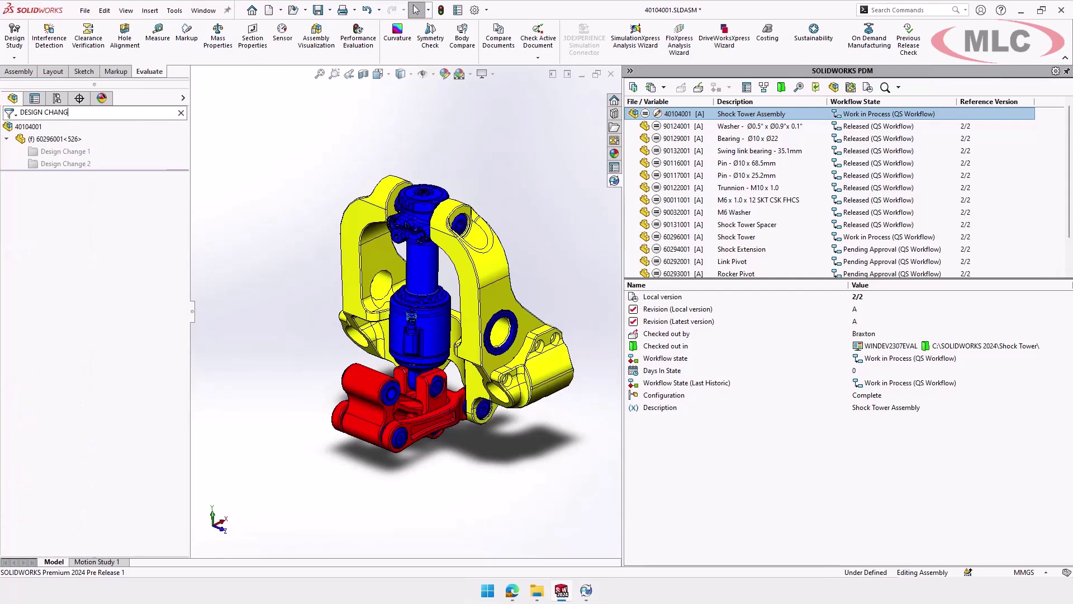
pyautogui.click(84, 151)
pyautogui.keyDown('ctrl'); pyautogui.click(82, 164); pyautogui.keyUp('ctrl')
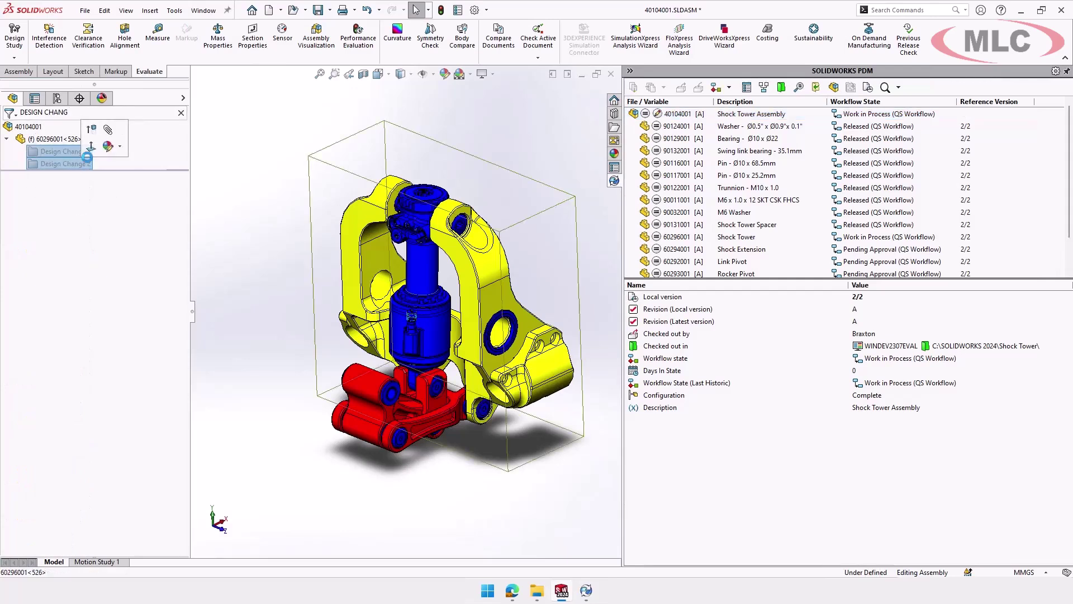
pyautogui.click(91, 126)
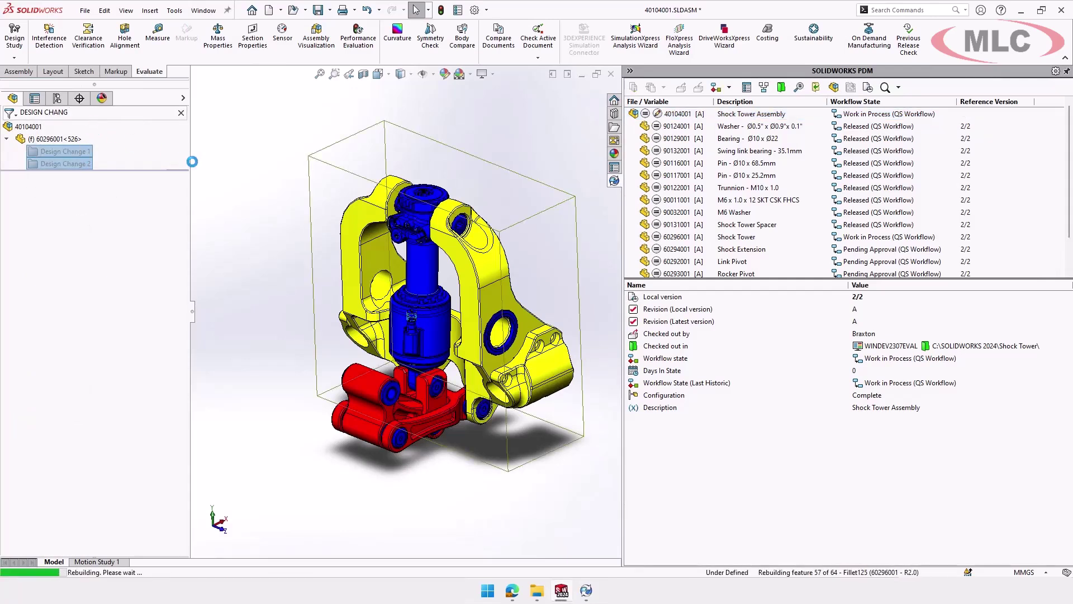
pyautogui.click(265, 176)
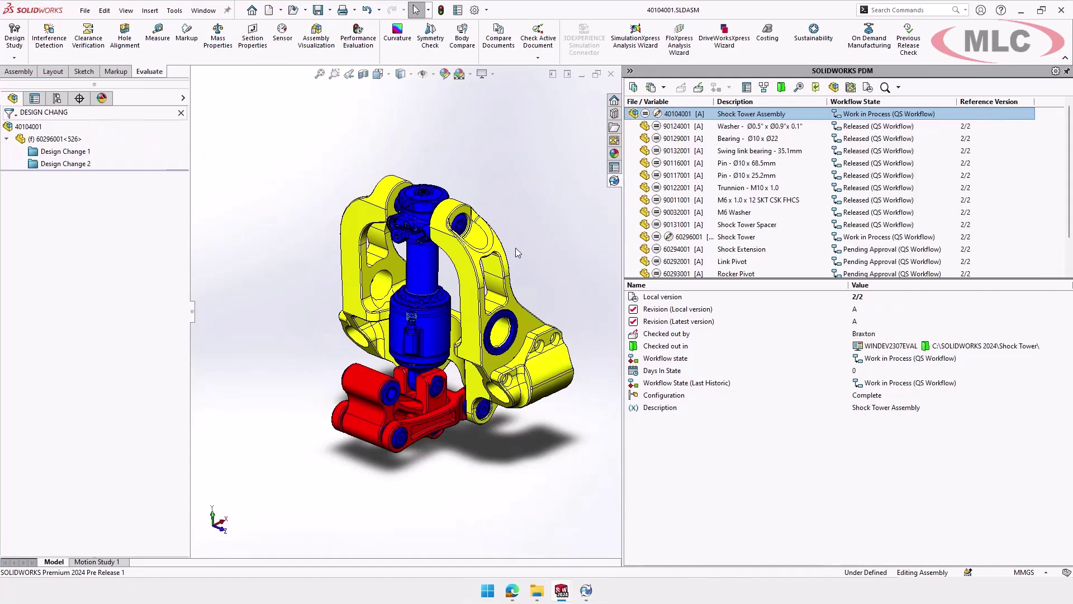
# Check in with comment 'MATERIAL CHANGES MADE', then release via Manager Approved with comment 'RELEASED'
pyautogui.write('M')
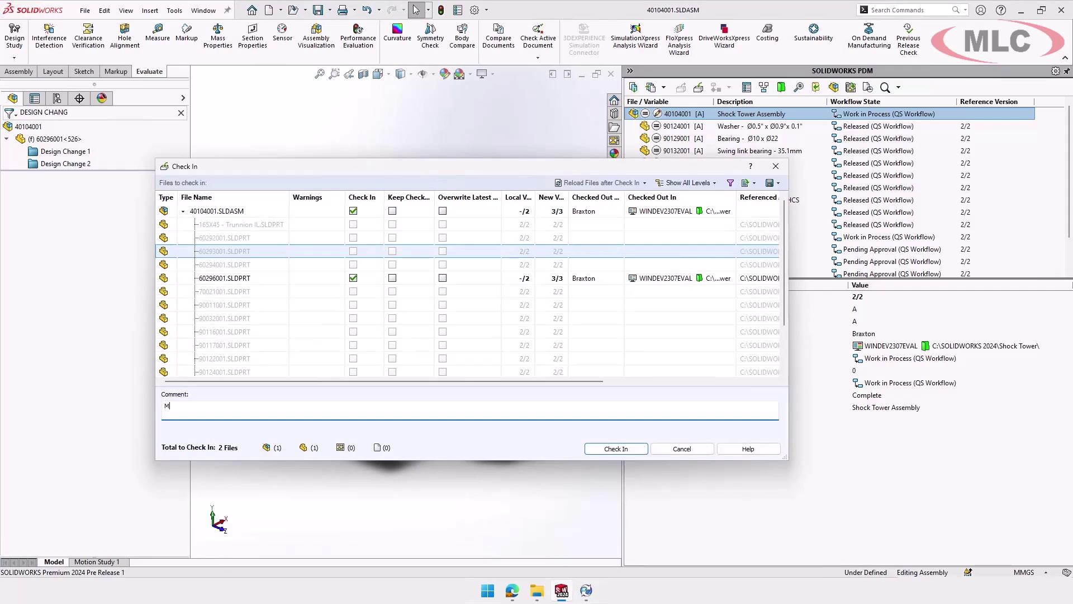
pyautogui.write('ATERIAL CHANGES MADE')
pyautogui.press('Return')
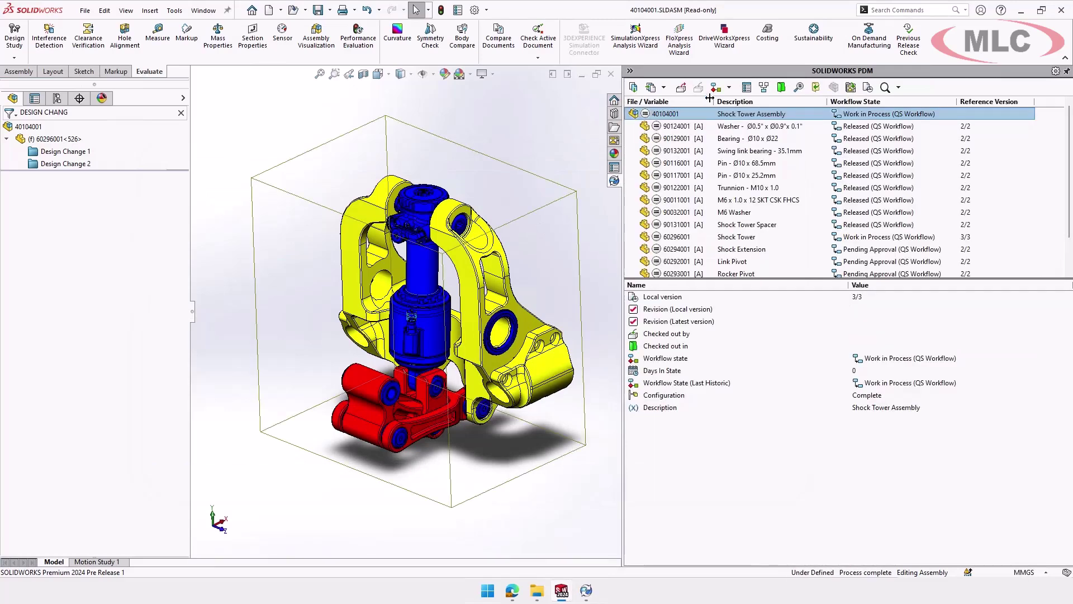
pyautogui.click(717, 88)
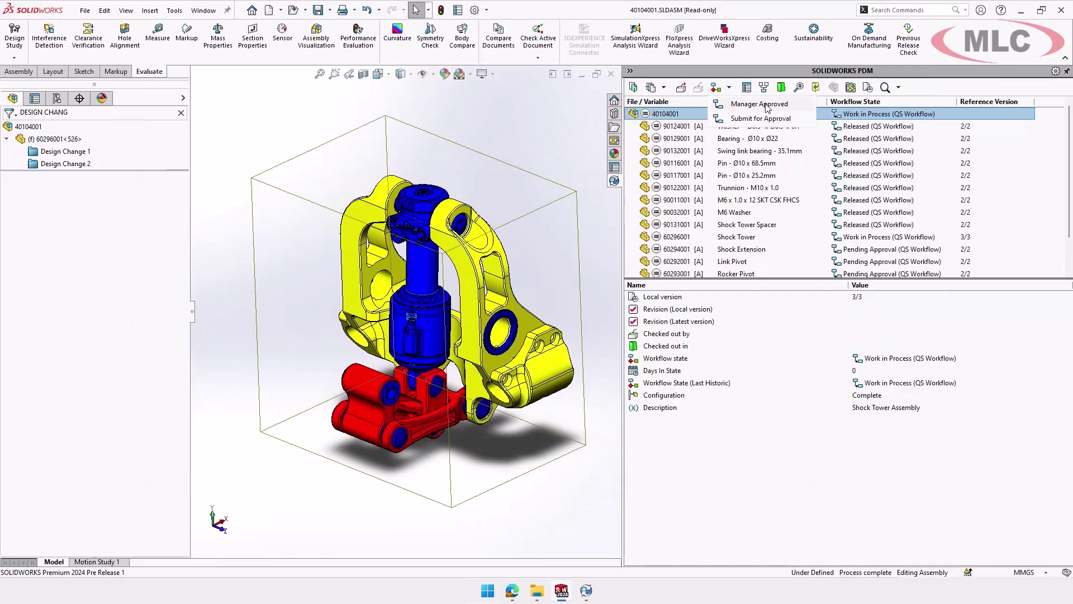
pyautogui.click(760, 105)
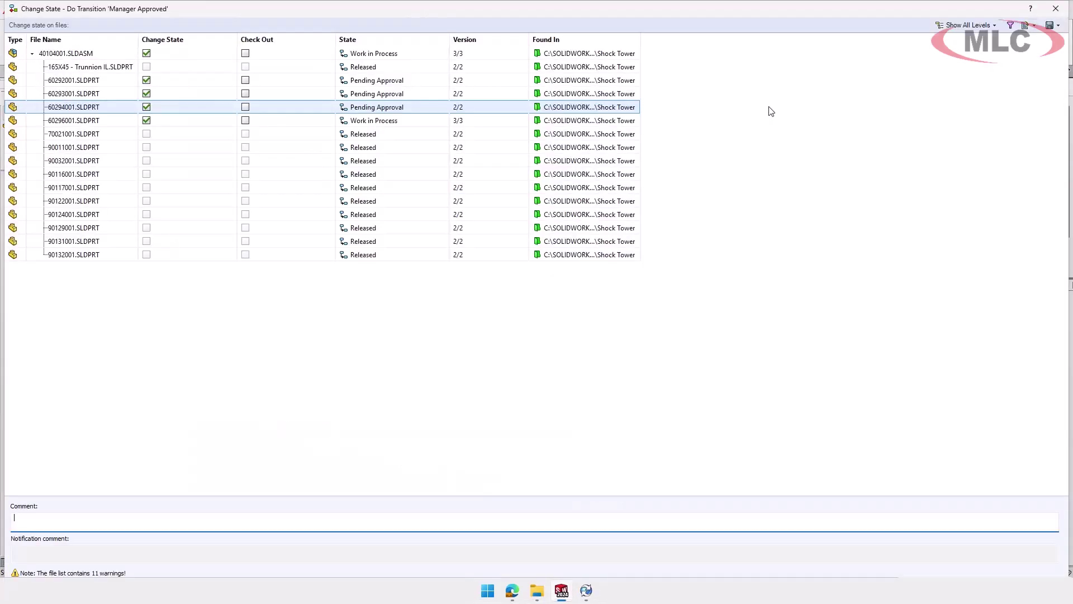
pyautogui.write('RELEASED')
pyautogui.press('Return')
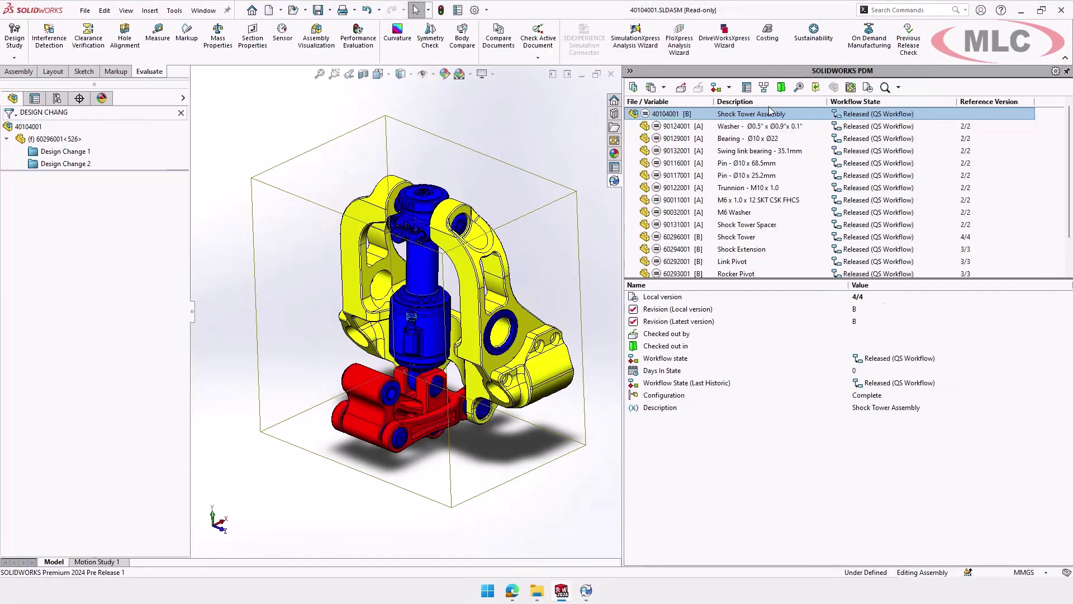
pyautogui.hotkey('alt', 'Tab')
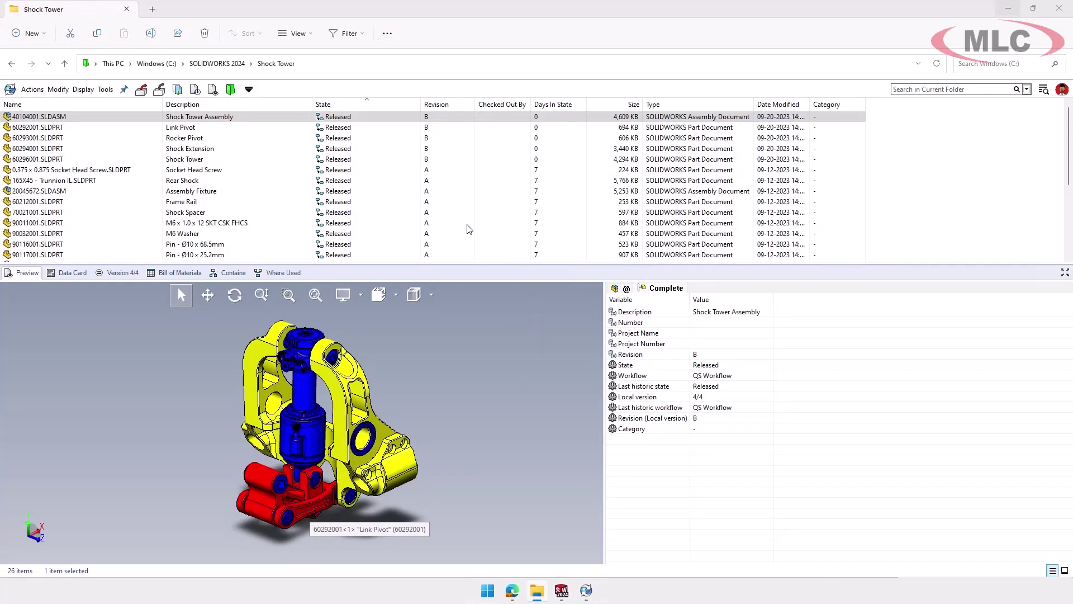
pyautogui.click(83, 90)
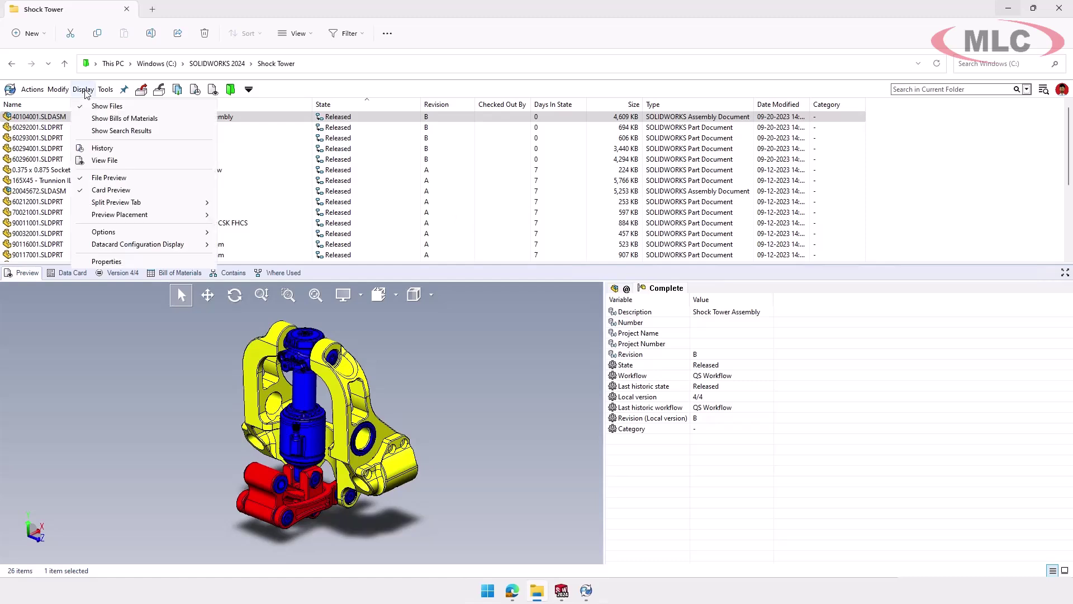
pyautogui.click(103, 148)
pyautogui.click(219, 140)
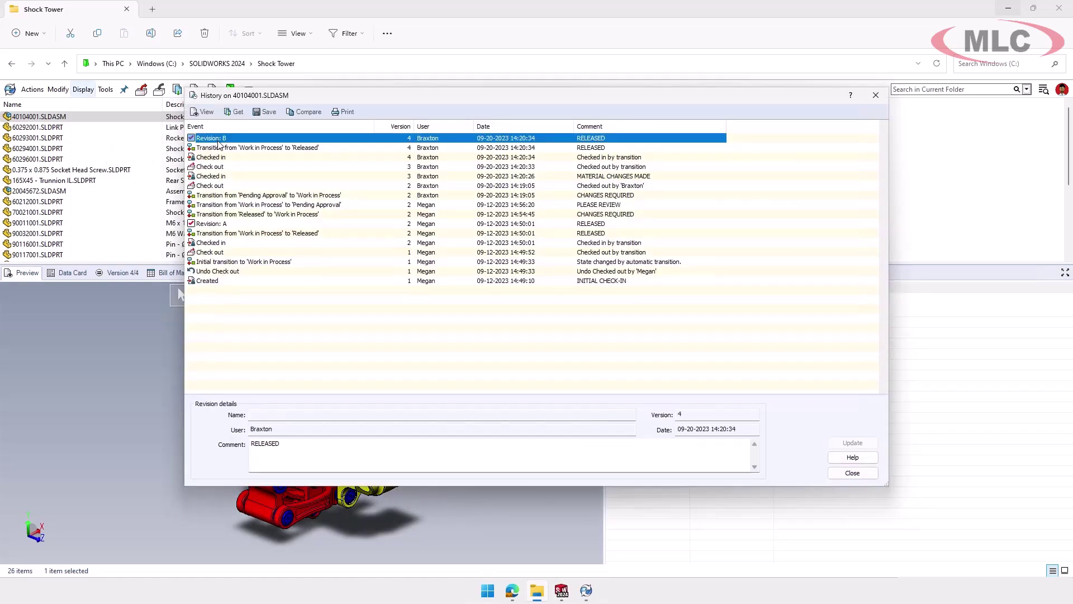
pyautogui.click(229, 186)
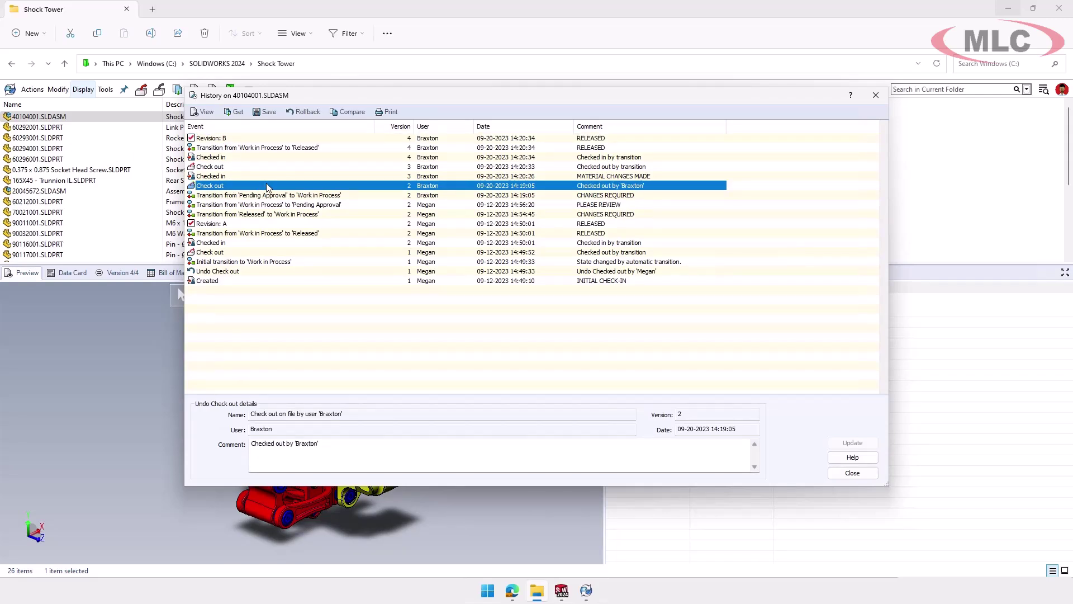
pyautogui.press('Escape')
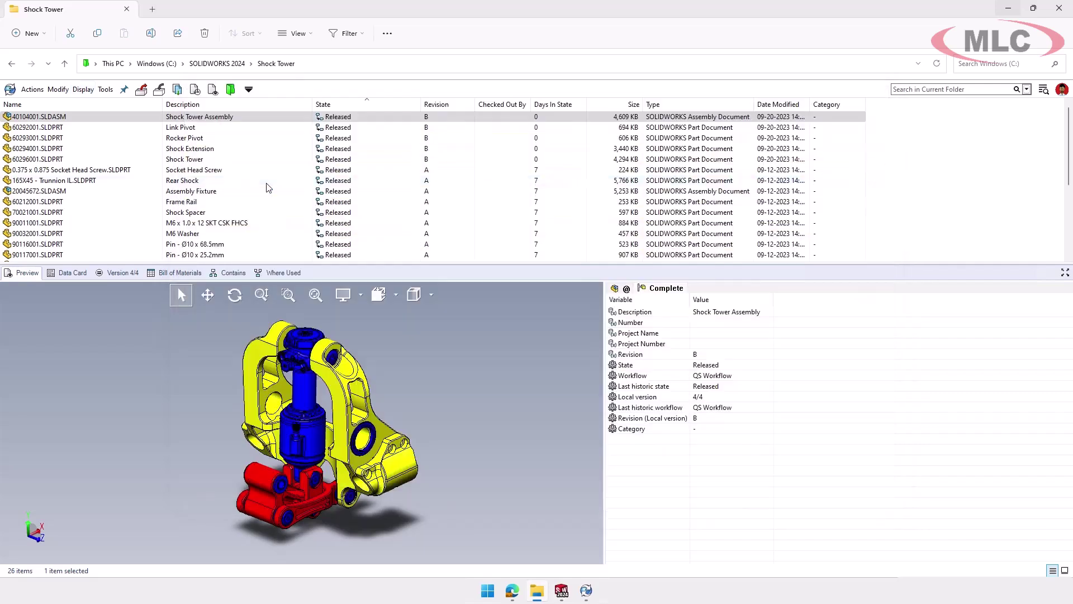
# Get the A. RELEASED version of 40104001.SLDASM locally and view its Version 2/4 details
pyautogui.click(32, 90)
pyautogui.moveTo(62, 186)
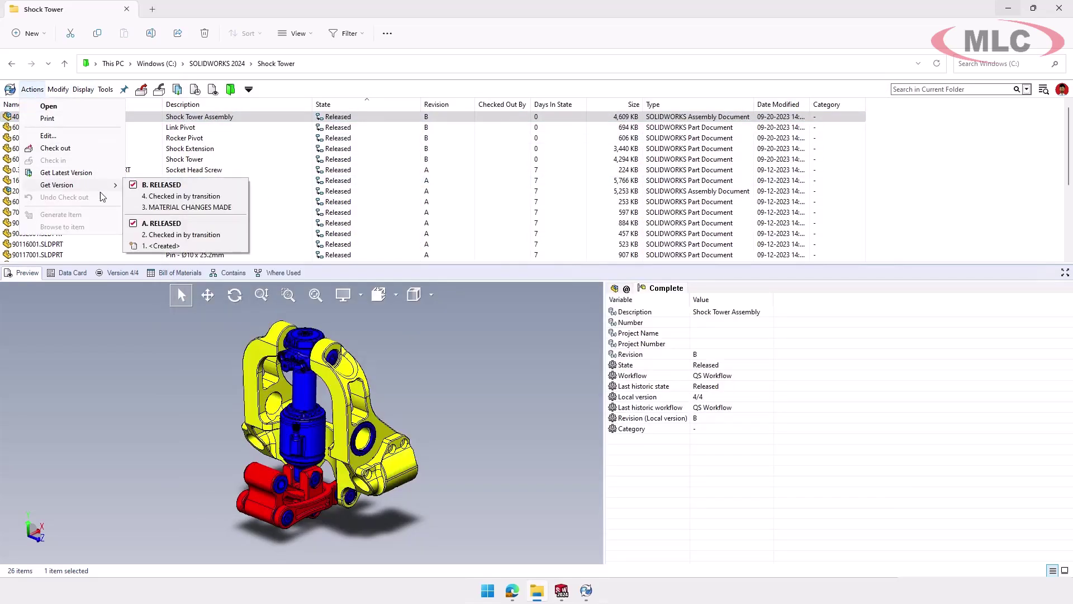
pyautogui.click(159, 230)
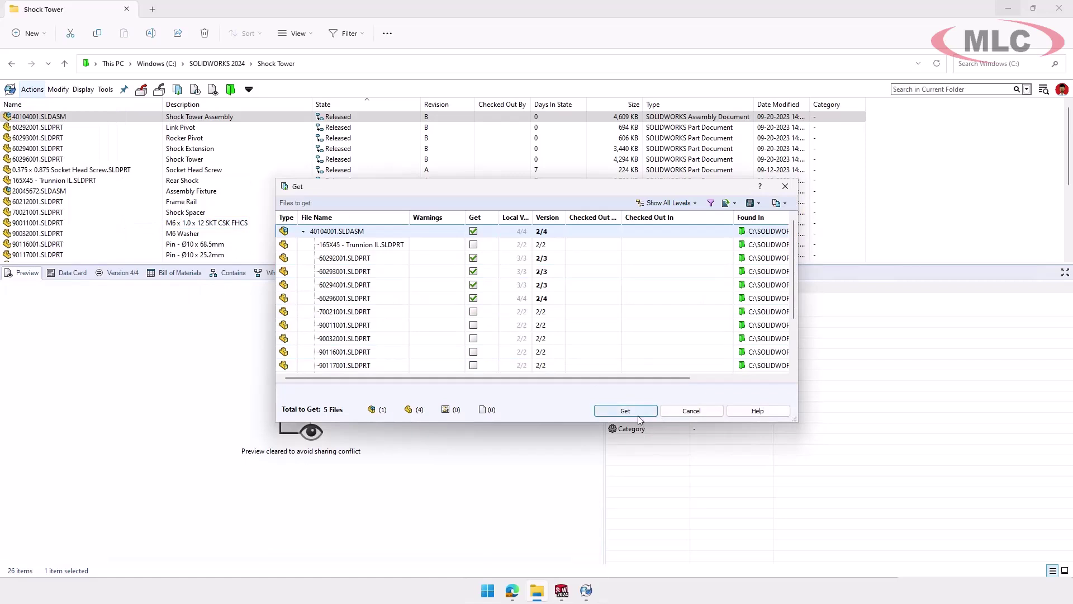
pyautogui.click(638, 414)
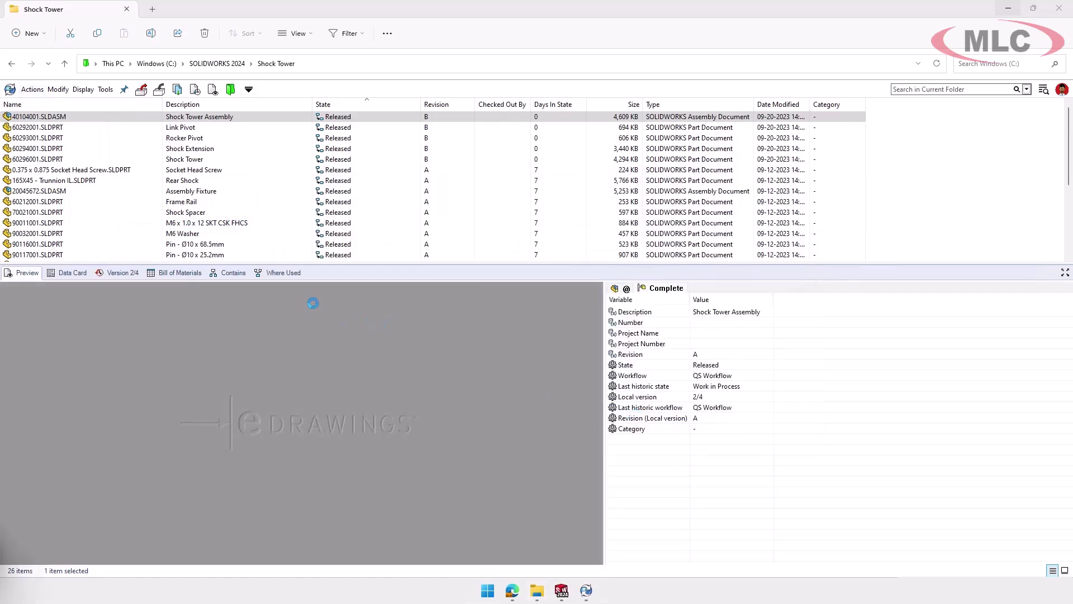
pyautogui.click(124, 273)
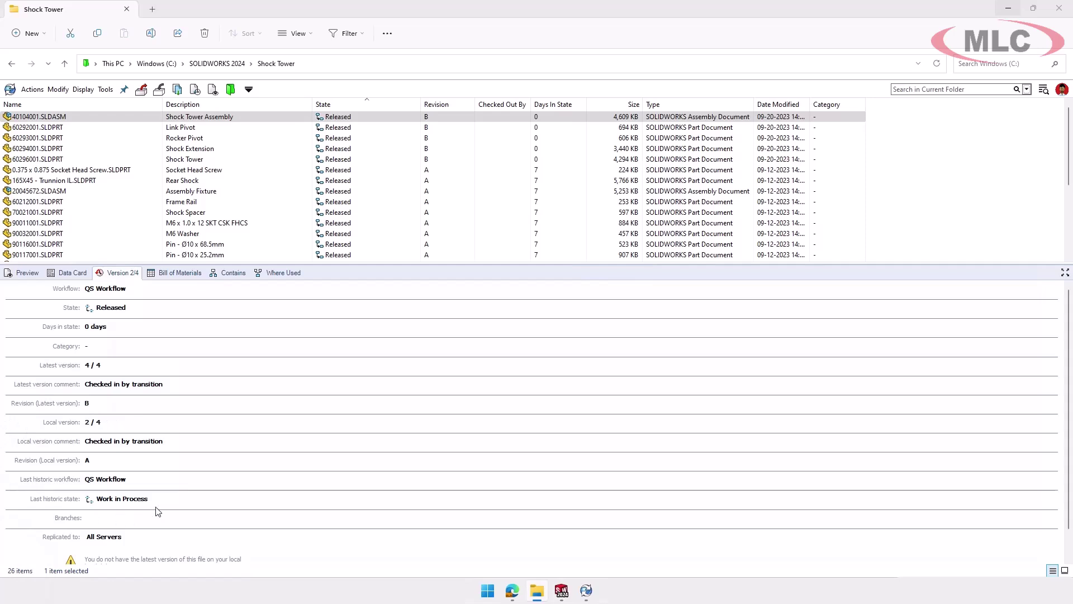
# Show the saved 40104001.SLDASM.1.BOM and briefly compare it with another version
pyautogui.click(176, 273)
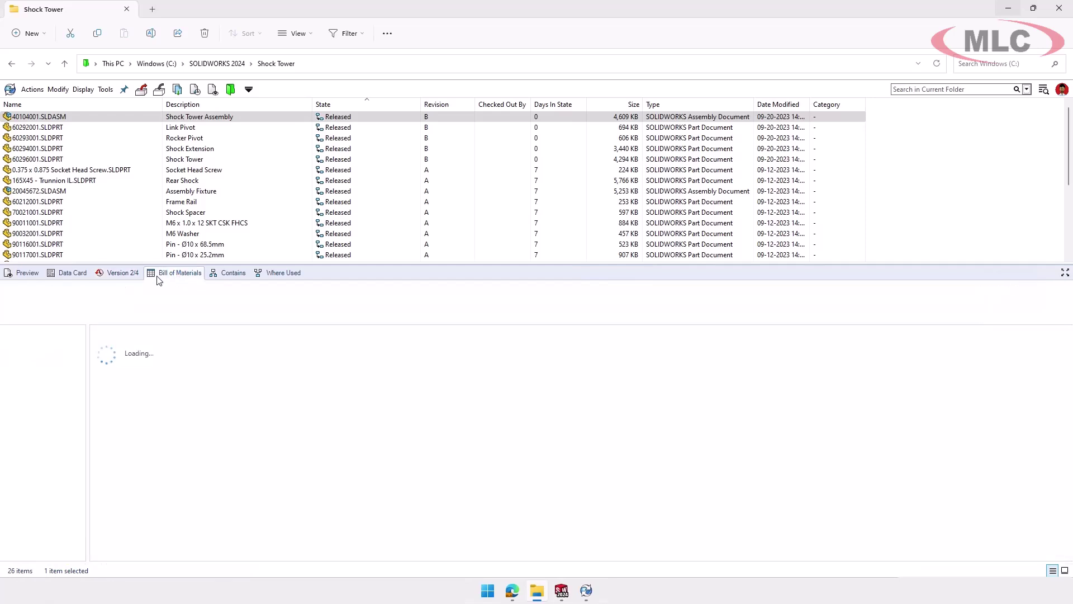
pyautogui.click(21, 287)
pyautogui.click(39, 300)
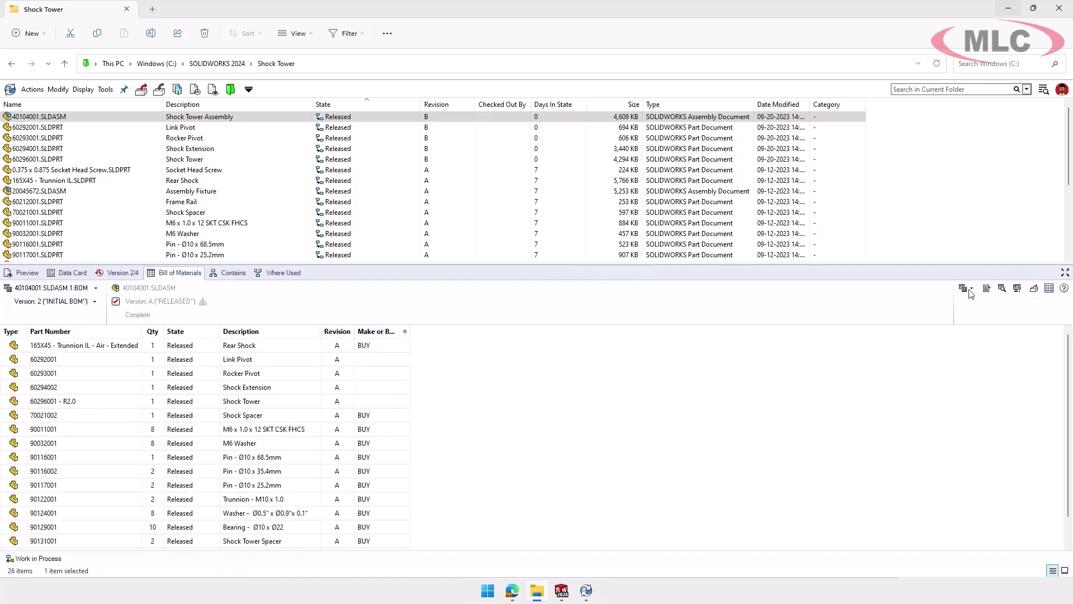
pyautogui.click(1022, 288)
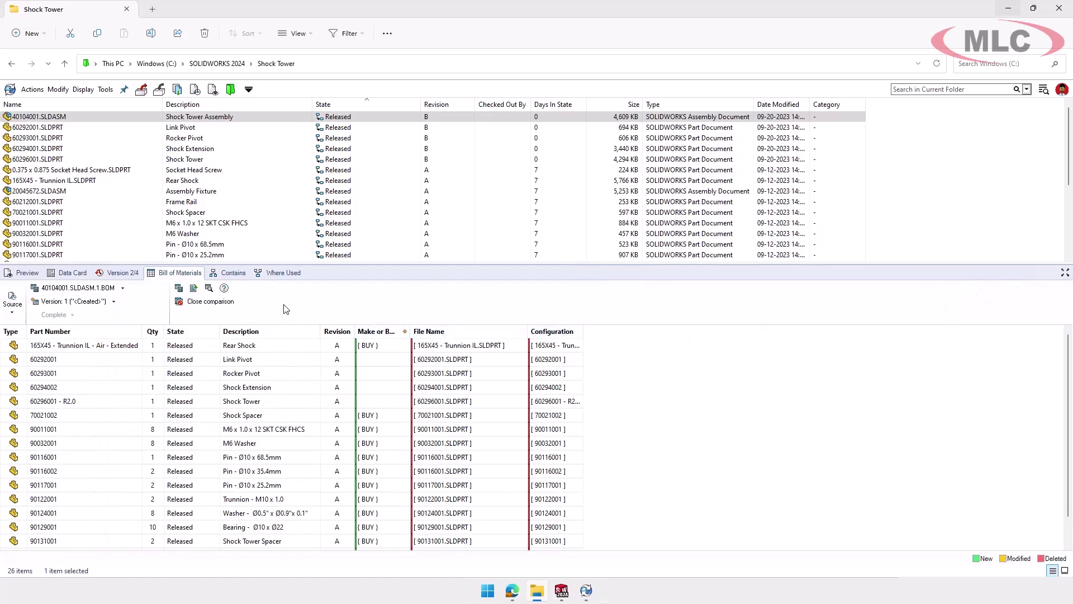
pyautogui.click(225, 302)
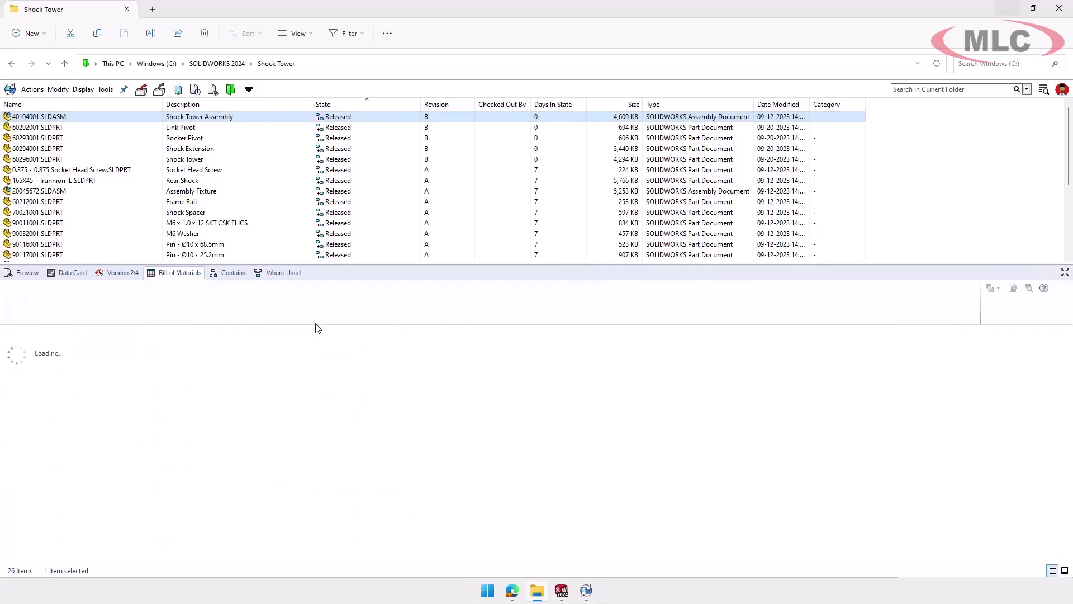
# Unhide the BOM columns, set Make or Buy to MAKE for the four parts, and show Where Used
pyautogui.rightClick(299, 331)
pyautogui.click(332, 374)
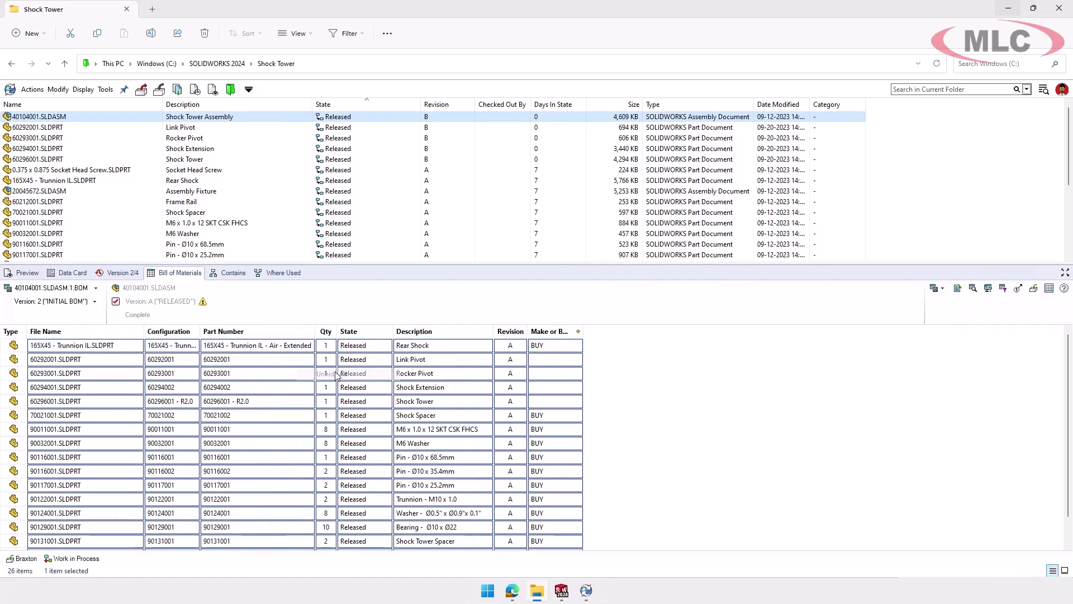
pyautogui.click(539, 360)
pyautogui.keyDown('shift'); pyautogui.click(547, 402); pyautogui.keyUp('shift')
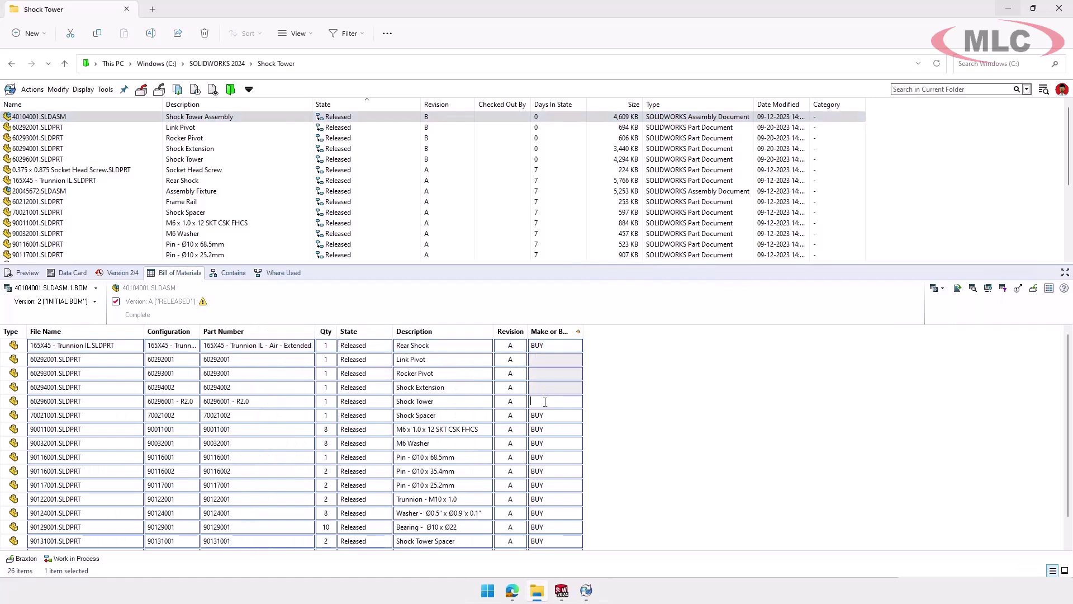
pyautogui.rightClick(546, 402)
pyautogui.click(574, 410)
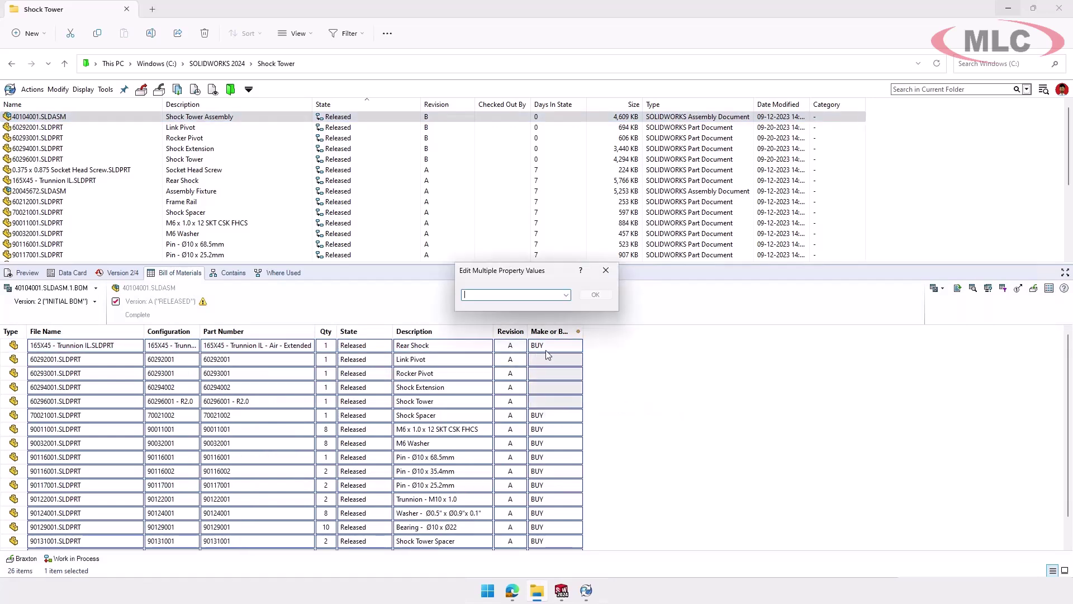
pyautogui.write('m')
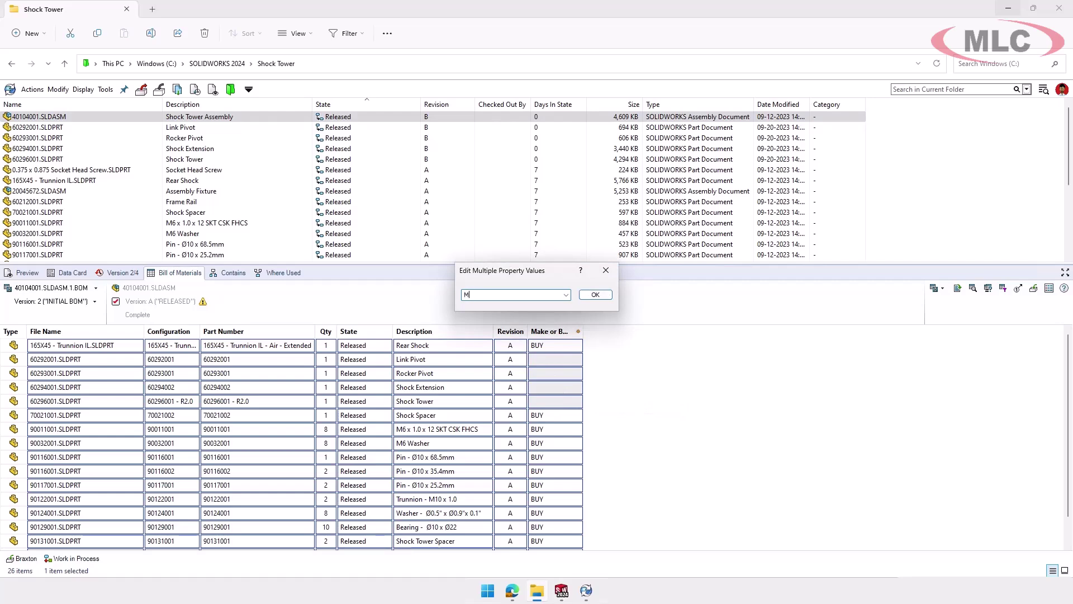
pyautogui.press('Return')
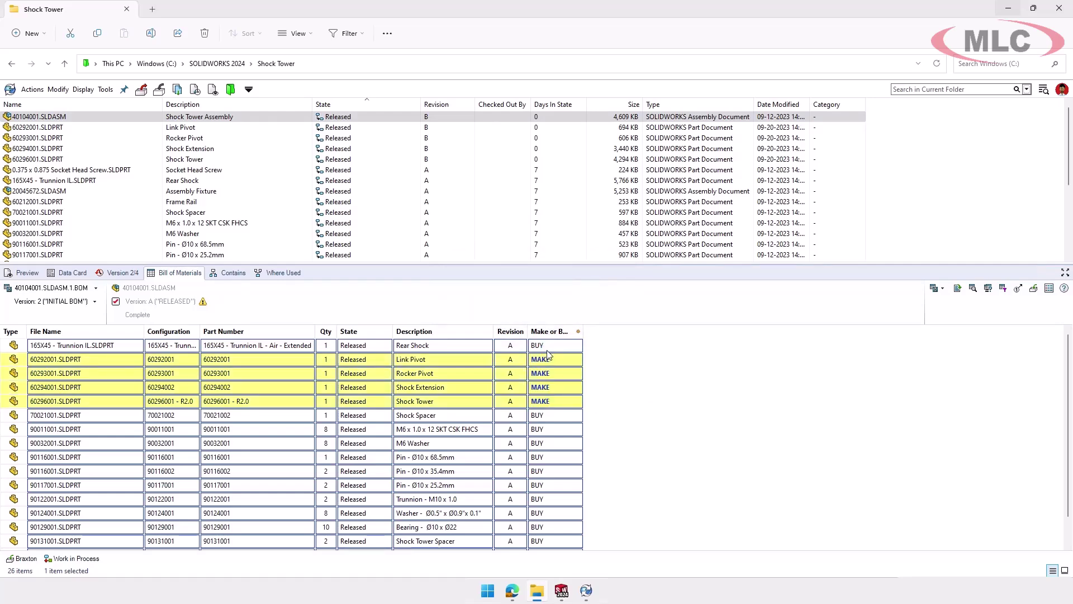
pyautogui.click(283, 274)
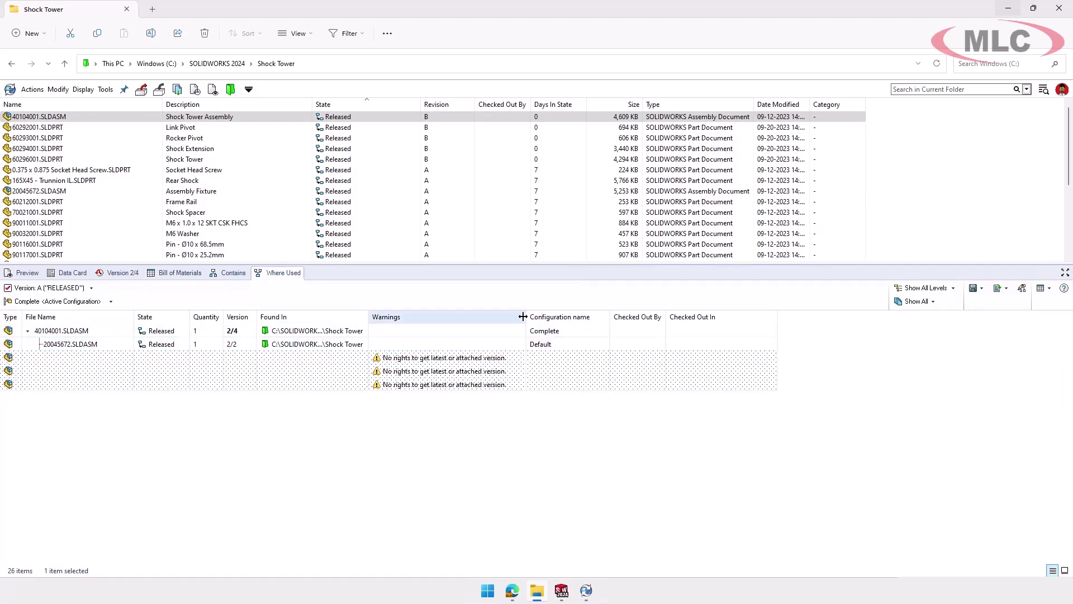
# Switch the Where Used references to the Treehouse view
pyautogui.click(489, 361)
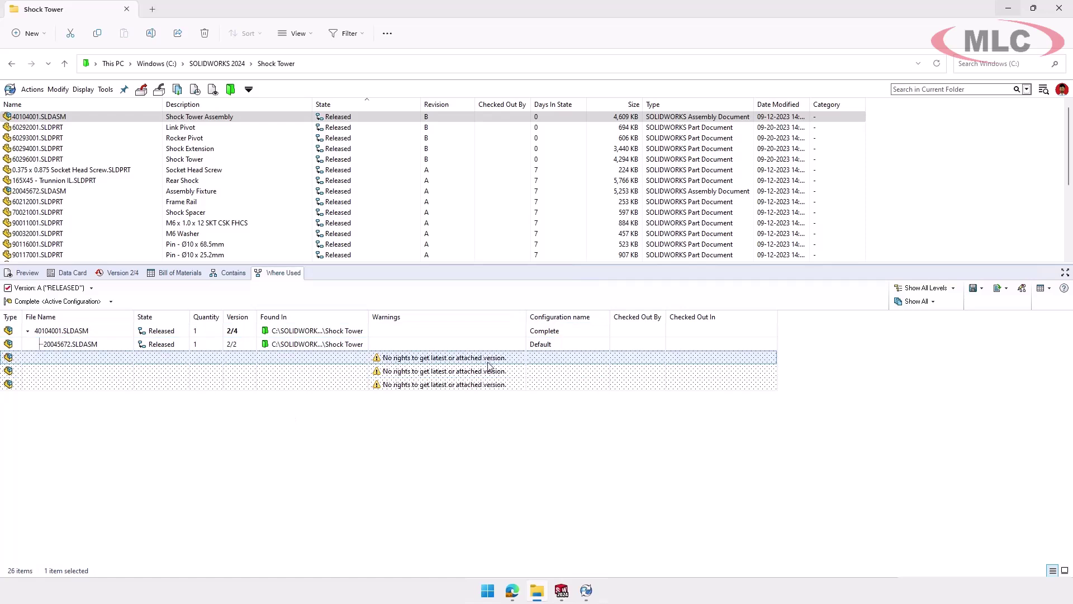
pyautogui.click(1050, 288)
pyautogui.click(1041, 312)
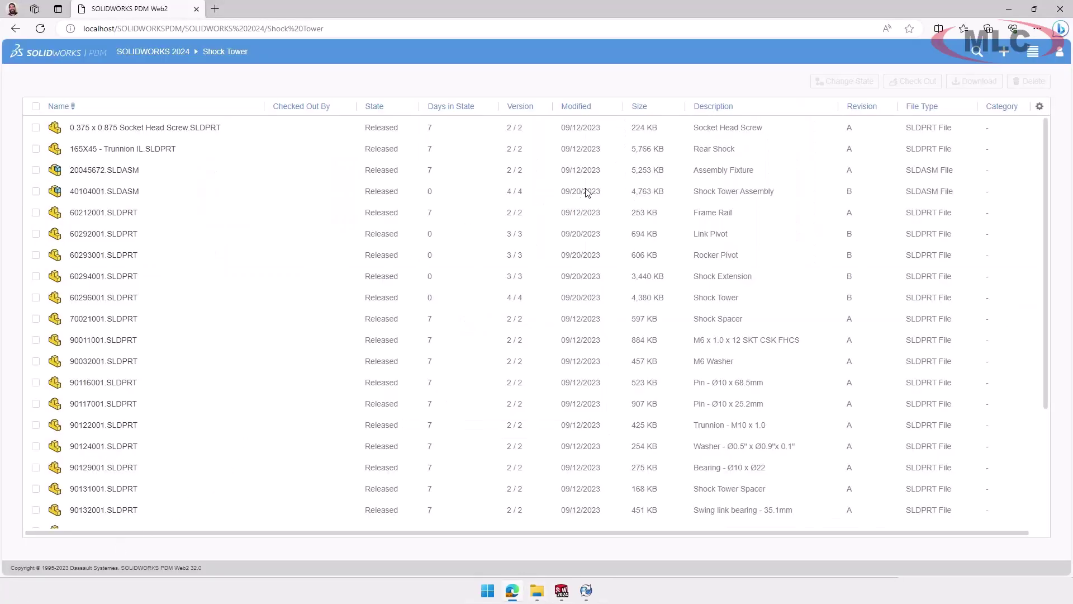
# Show Web2 files as thumbnails, open 20045672.SLDASM, and locate 40104001.SLDASM in its Contains list
pyautogui.click(1035, 54)
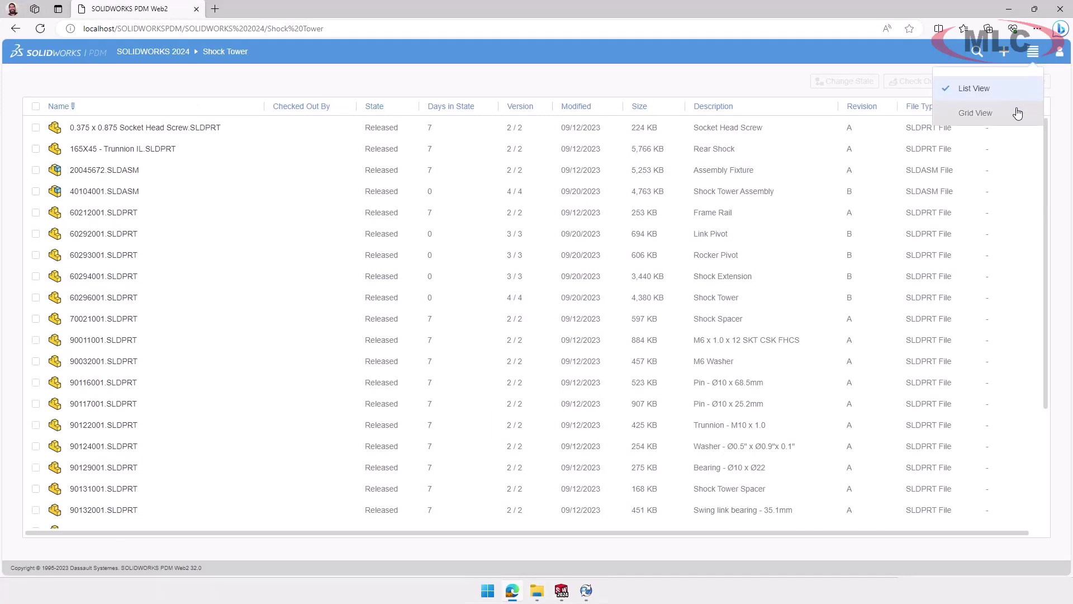
pyautogui.click(1019, 112)
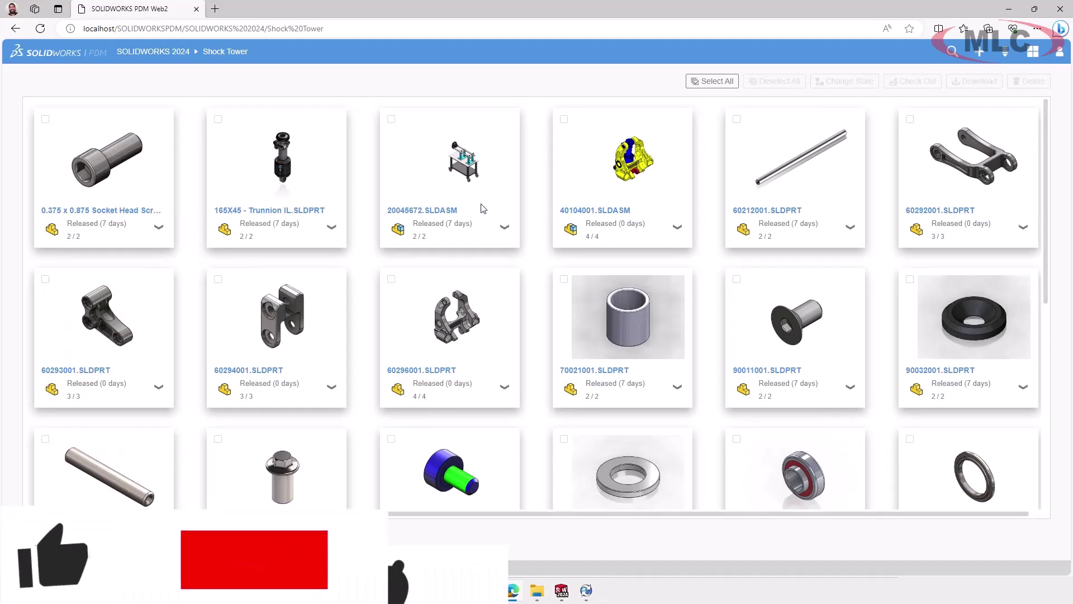
pyautogui.click(454, 214)
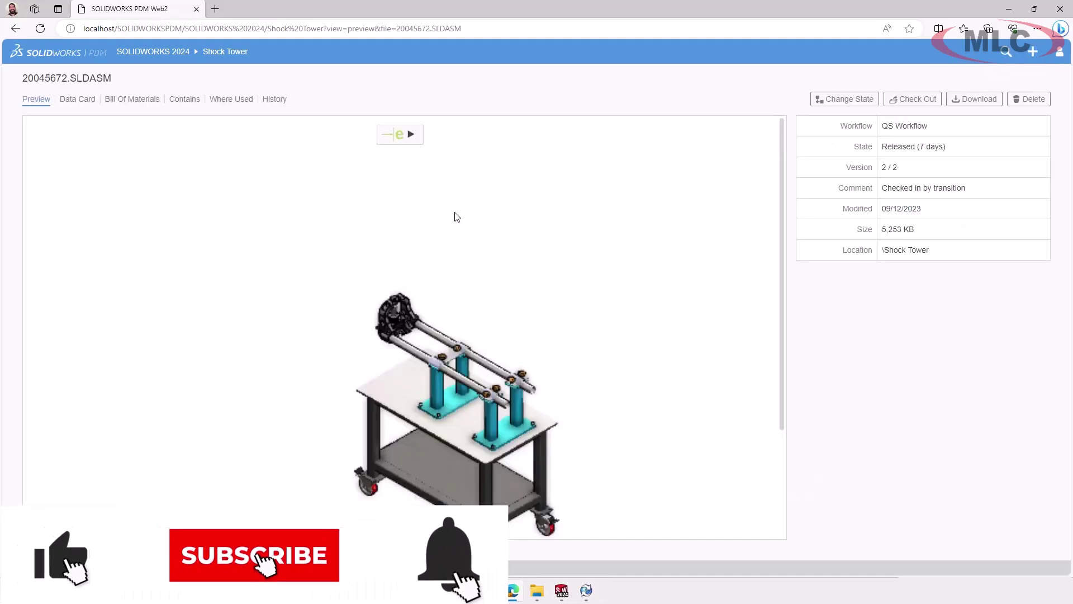
pyautogui.click(189, 101)
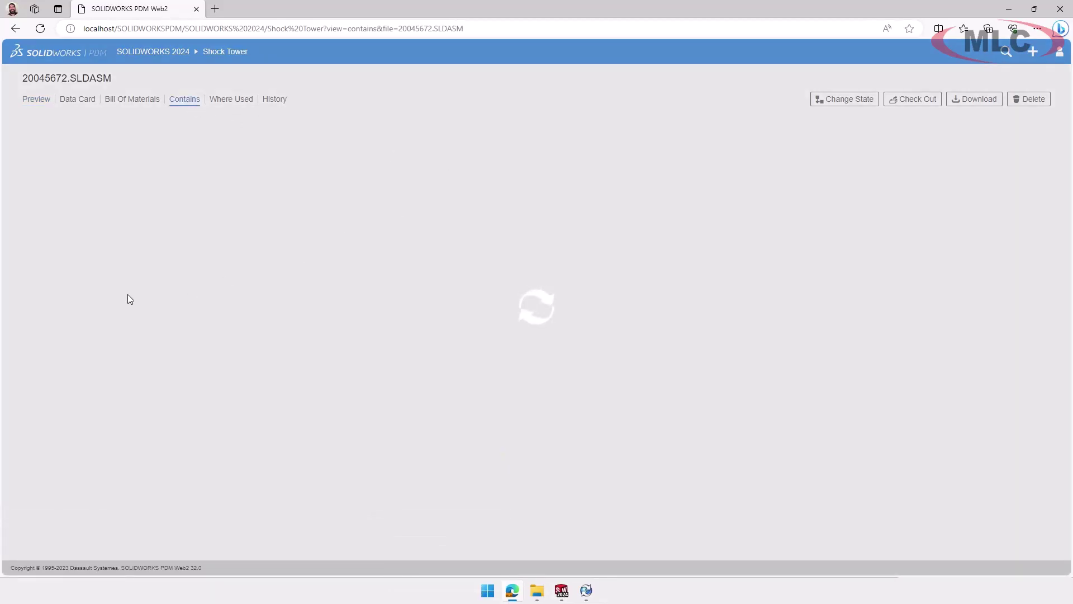
pyautogui.scroll(-5, 129, 293)
pyautogui.scroll(-3, 130, 292)
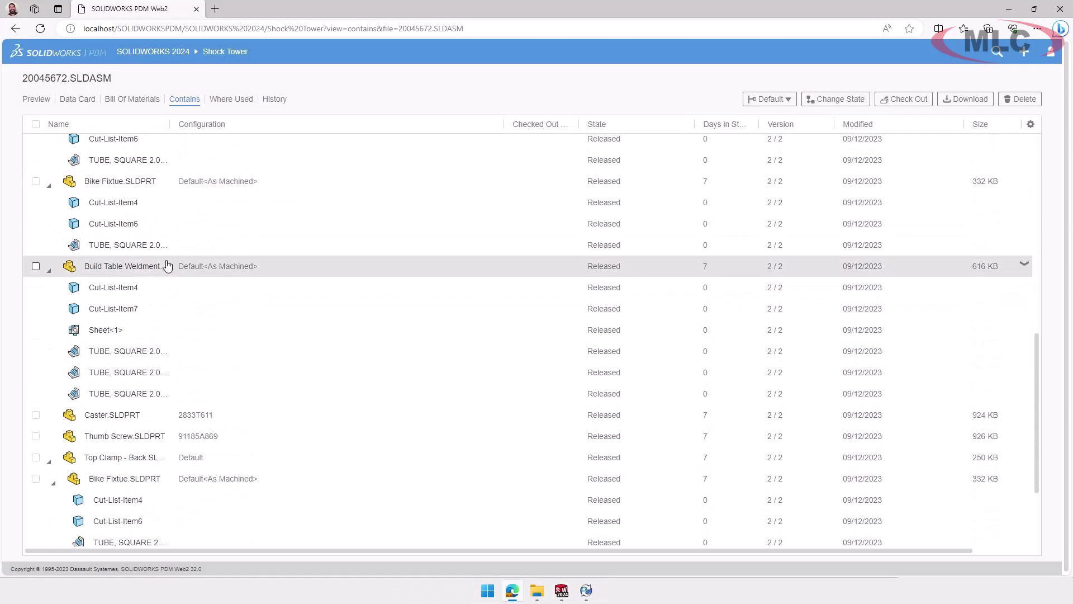
pyautogui.scroll(7, 168, 264)
pyautogui.scroll(1, 168, 264)
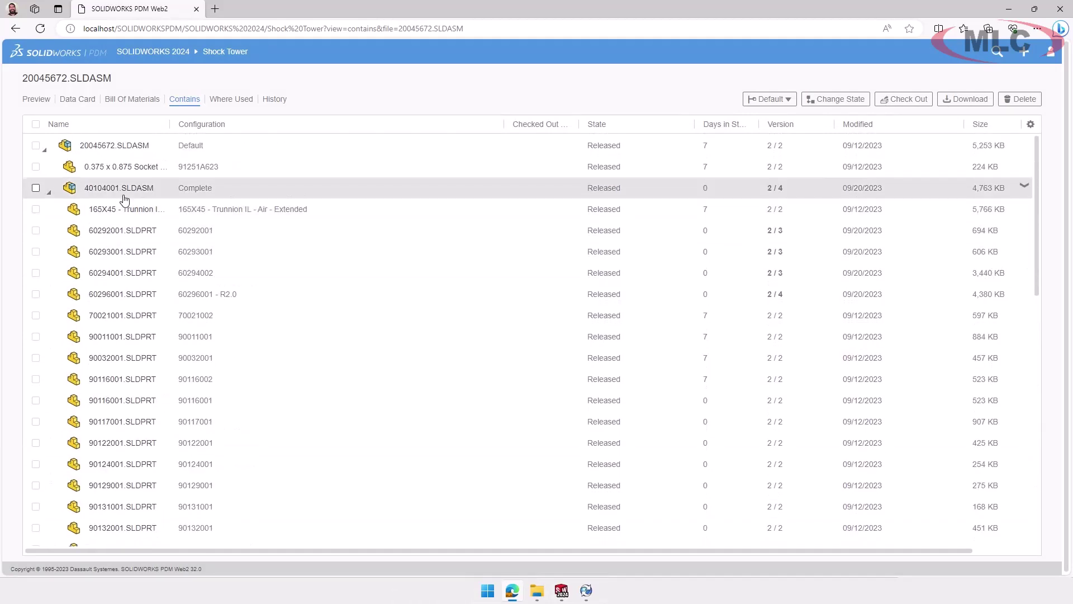
pyautogui.moveTo(124, 195)
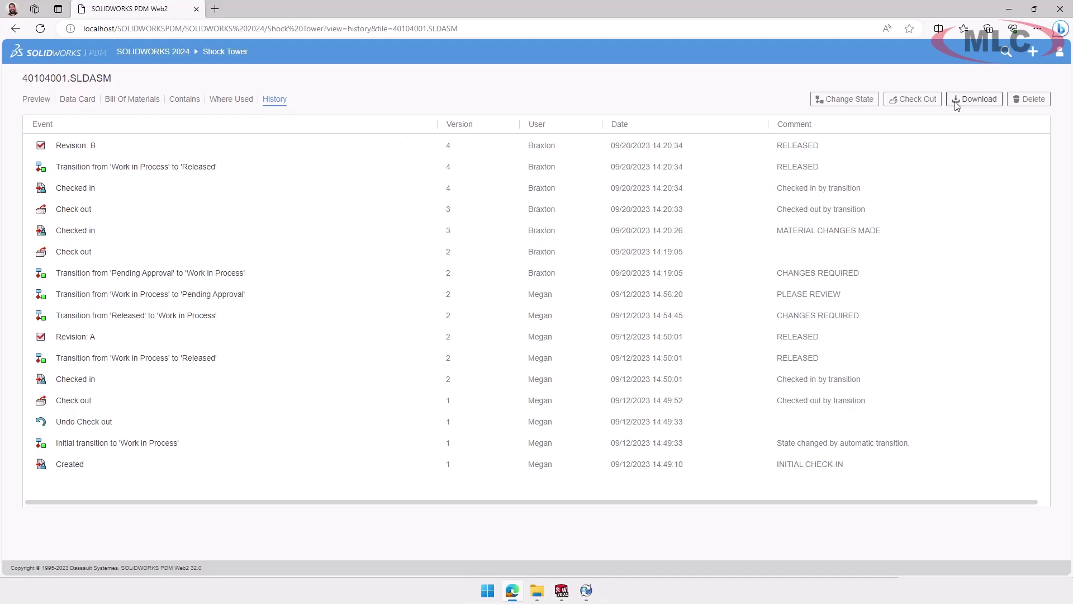
# Download version 3 of 40104001.SLDASM with its references, then launch PDM Administration
pyautogui.click(972, 104)
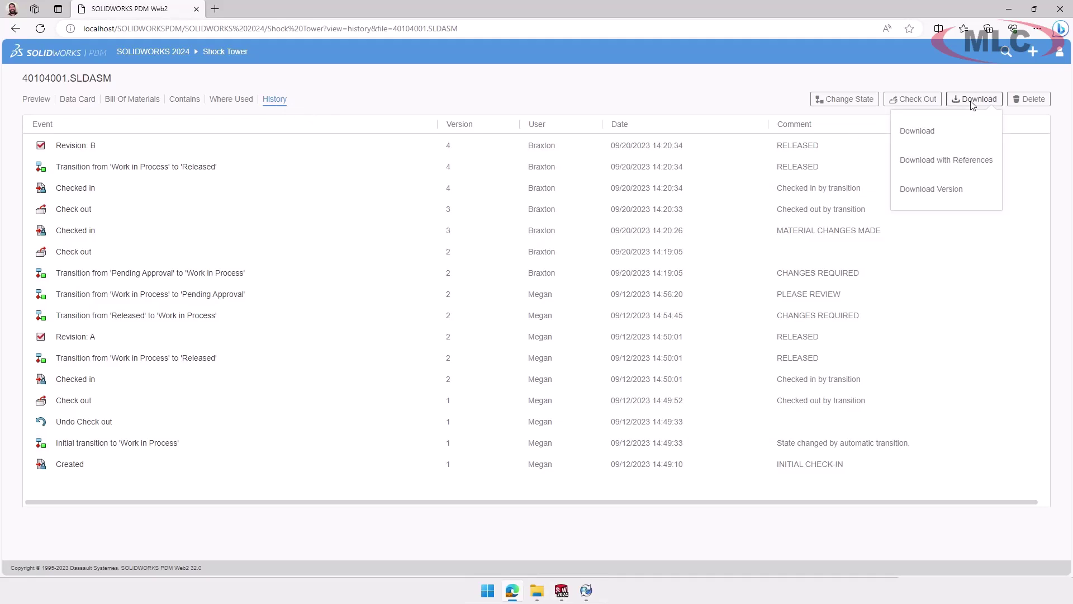
pyautogui.click(973, 192)
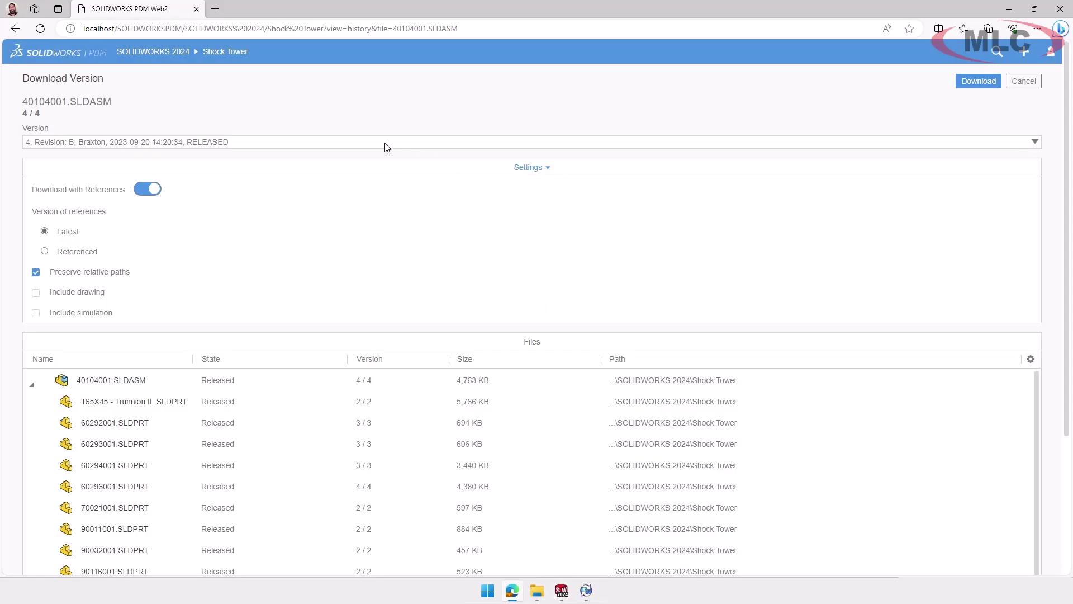
pyautogui.click(387, 144)
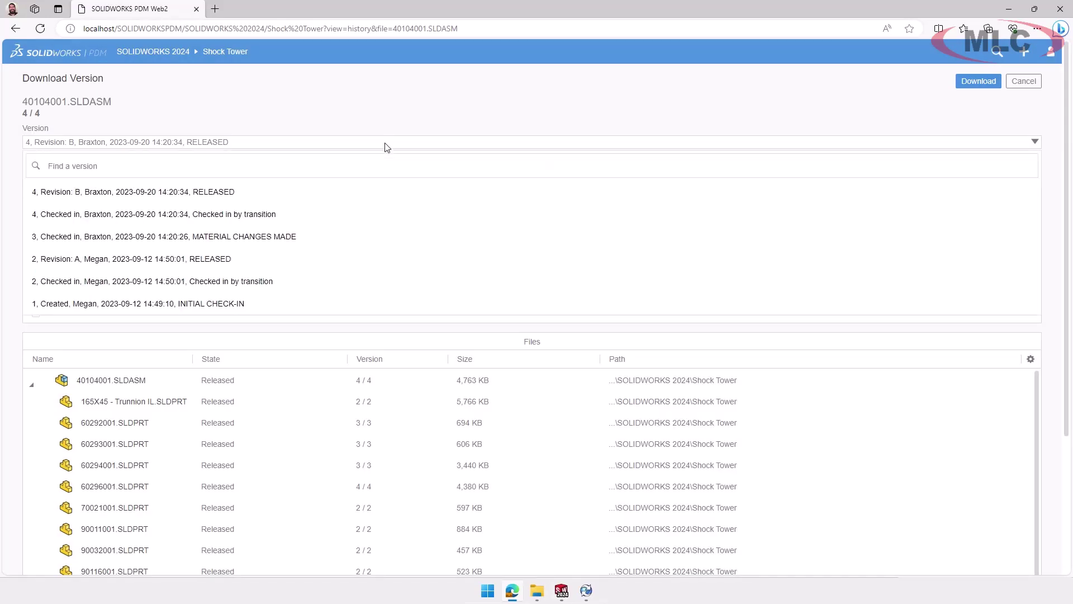
pyautogui.click(356, 236)
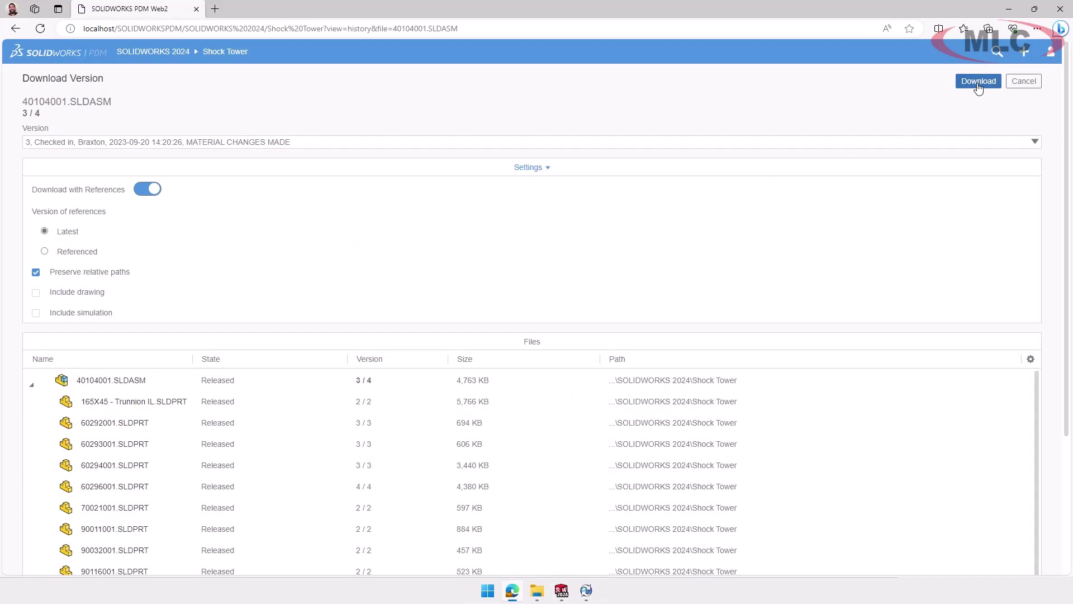
pyautogui.click(977, 81)
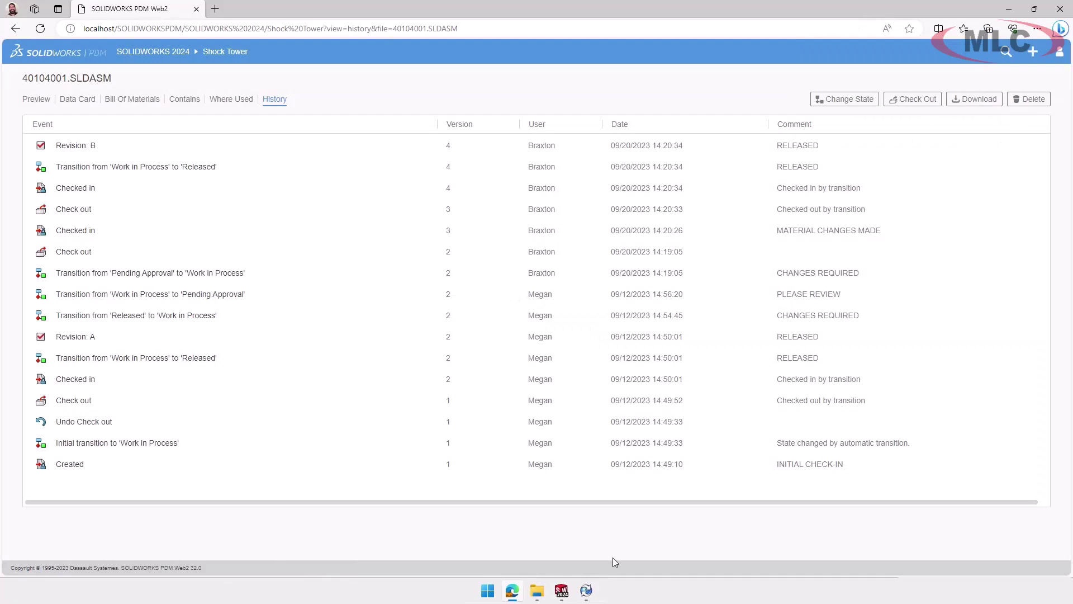
pyautogui.click(590, 590)
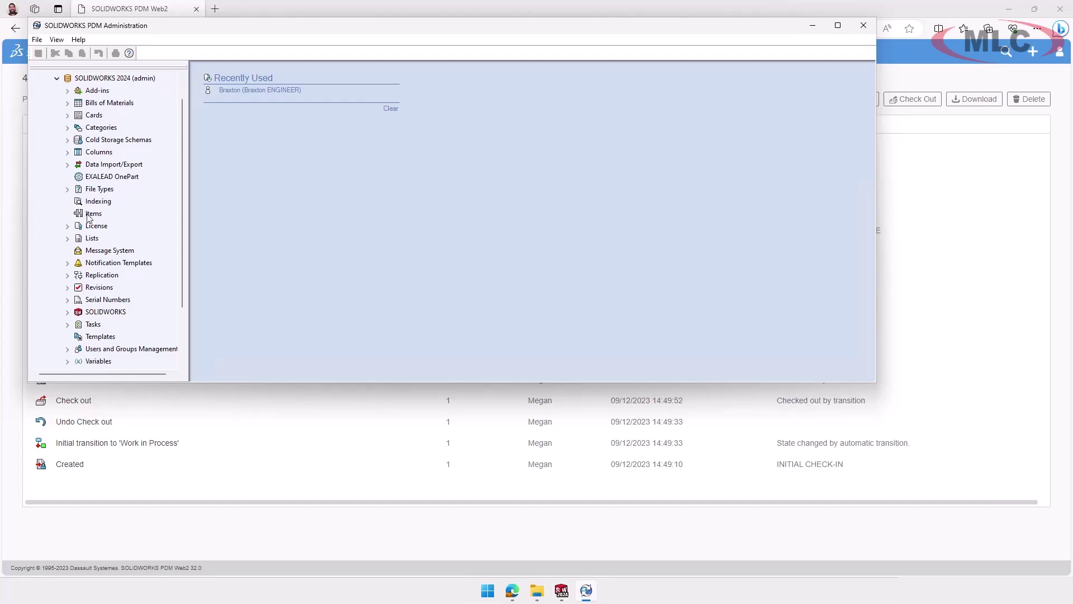
# Check that the engineer user has the Can update license server administrative permission, then close without saving
pyautogui.click(67, 225)
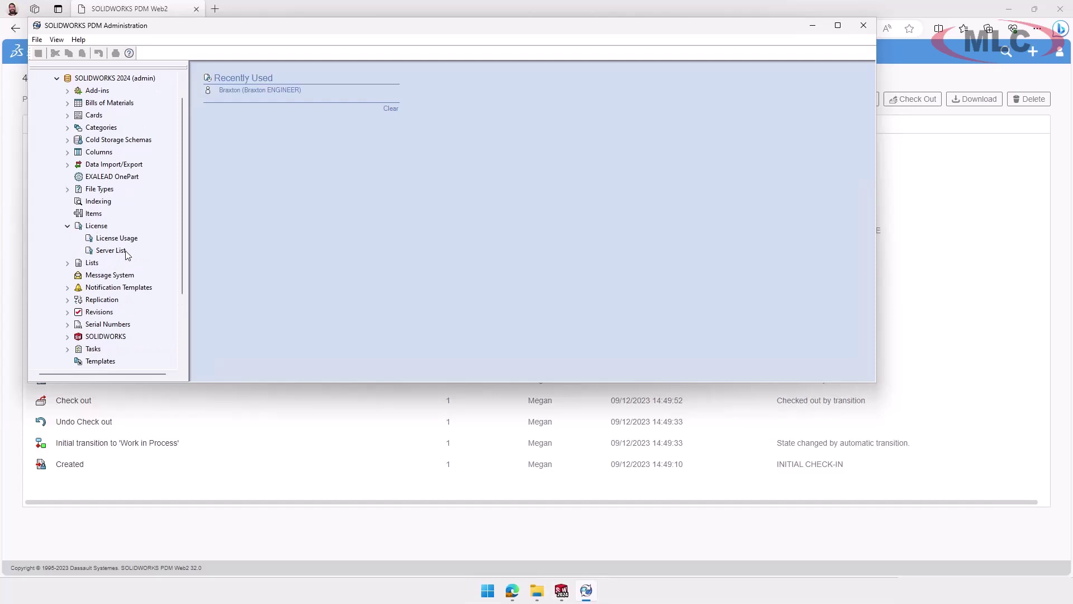
pyautogui.click(235, 92)
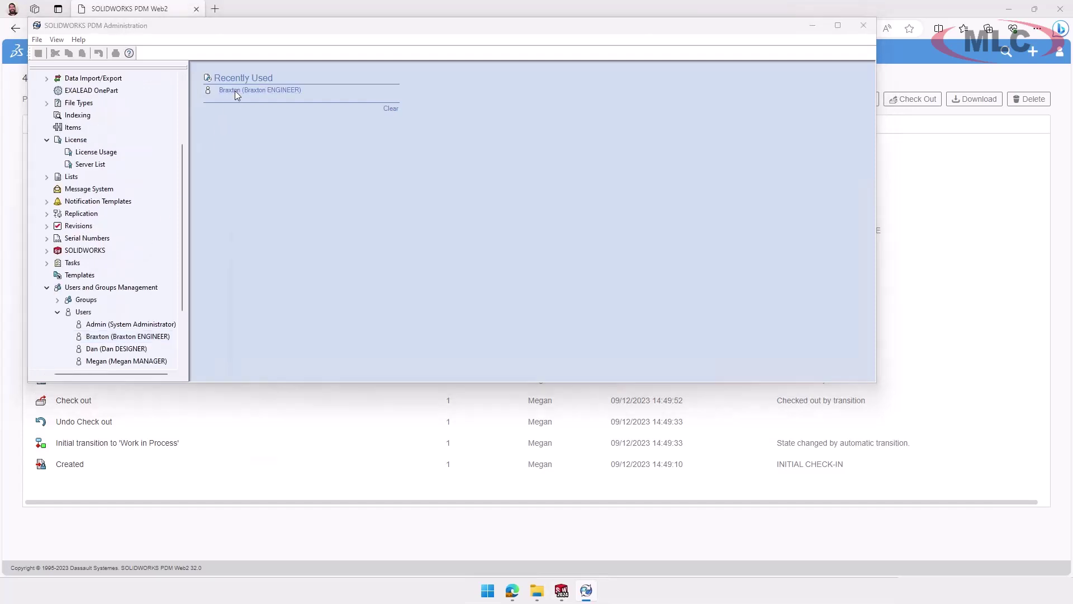
pyautogui.click(285, 143)
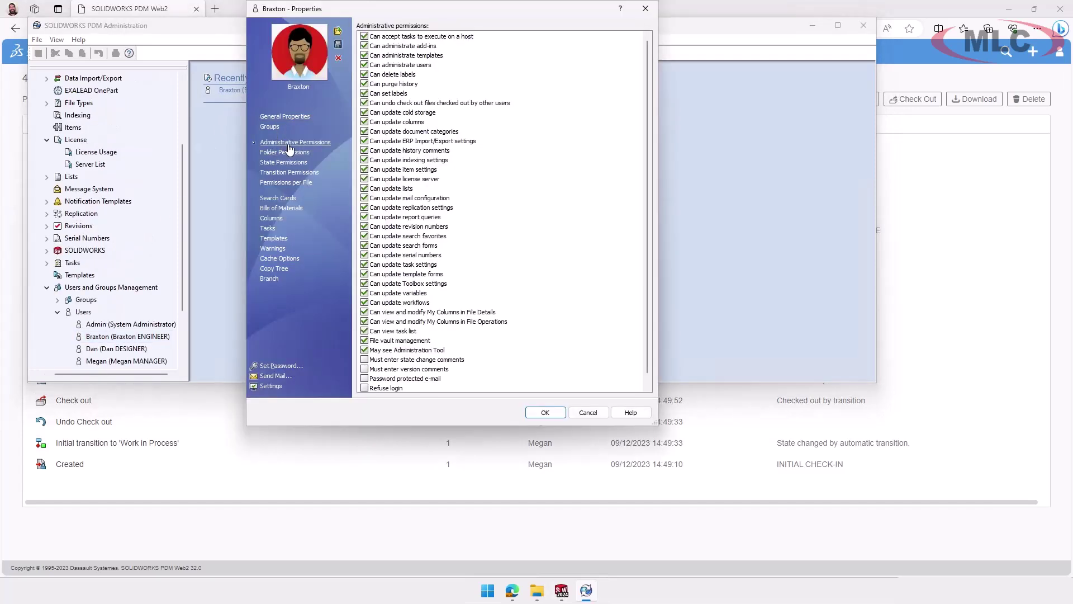
pyautogui.click(400, 179)
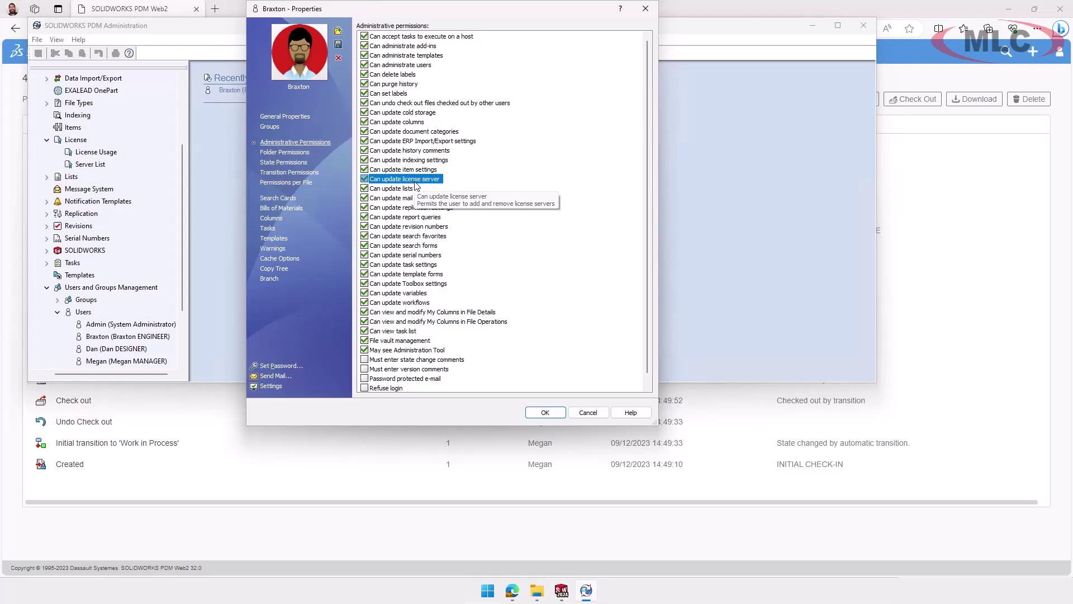
pyautogui.press('Return')
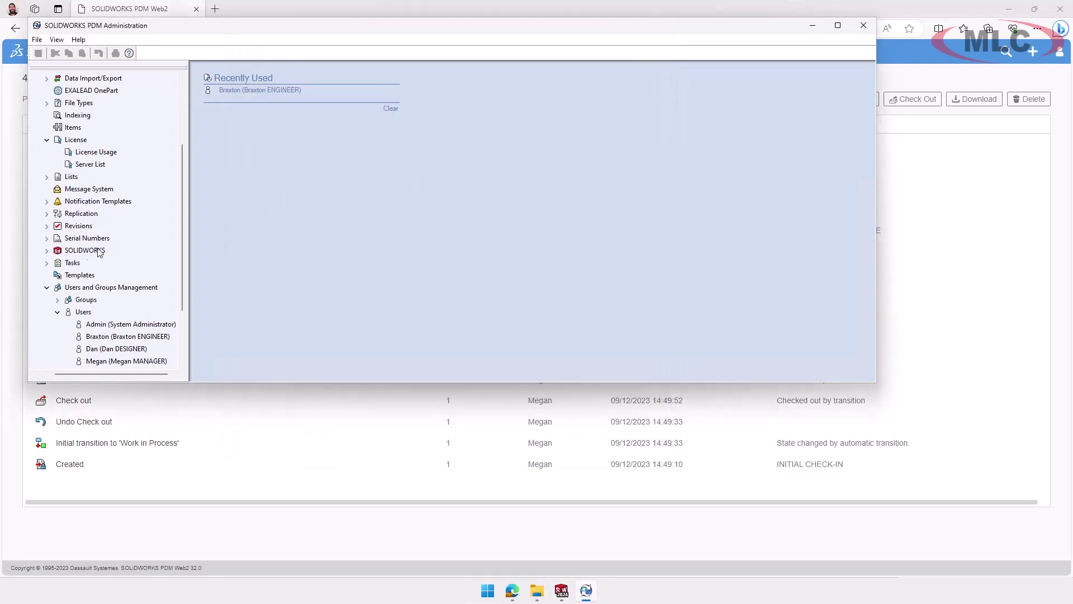
# Add a new Assembly Visualization Properties list containing _SW_Detailing_Mode_ and assign it to the engineer user
pyautogui.click(46, 251)
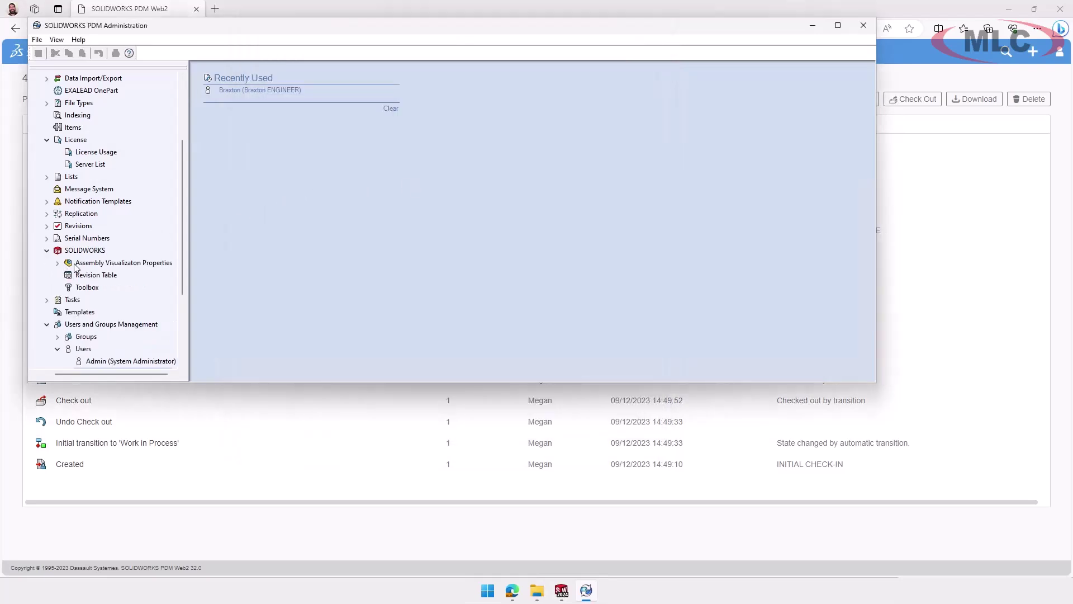
pyautogui.rightClick(87, 265)
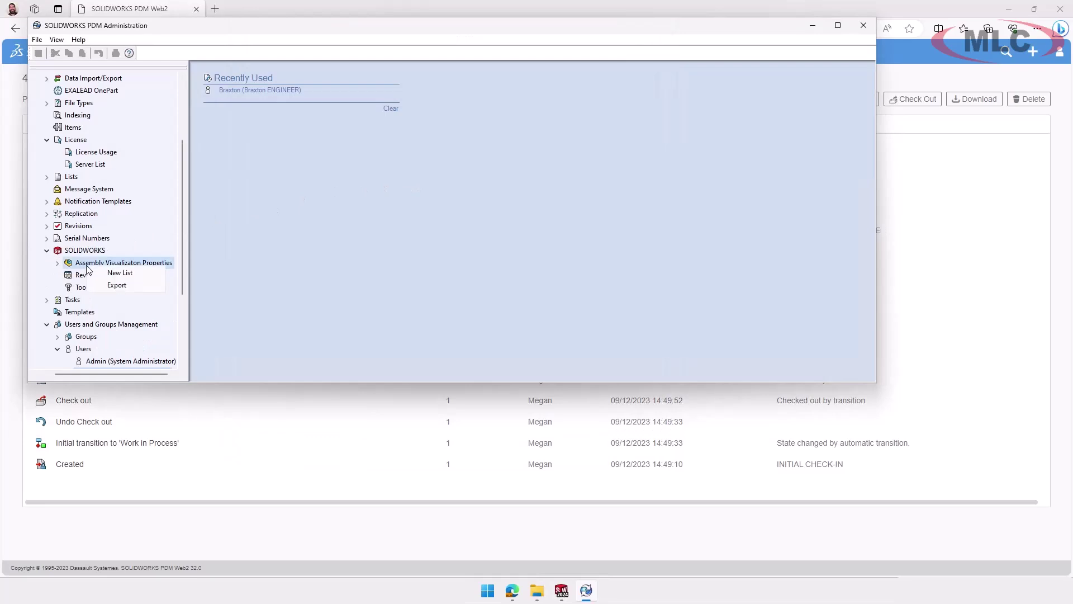
pyautogui.click(116, 273)
pyautogui.click(294, 244)
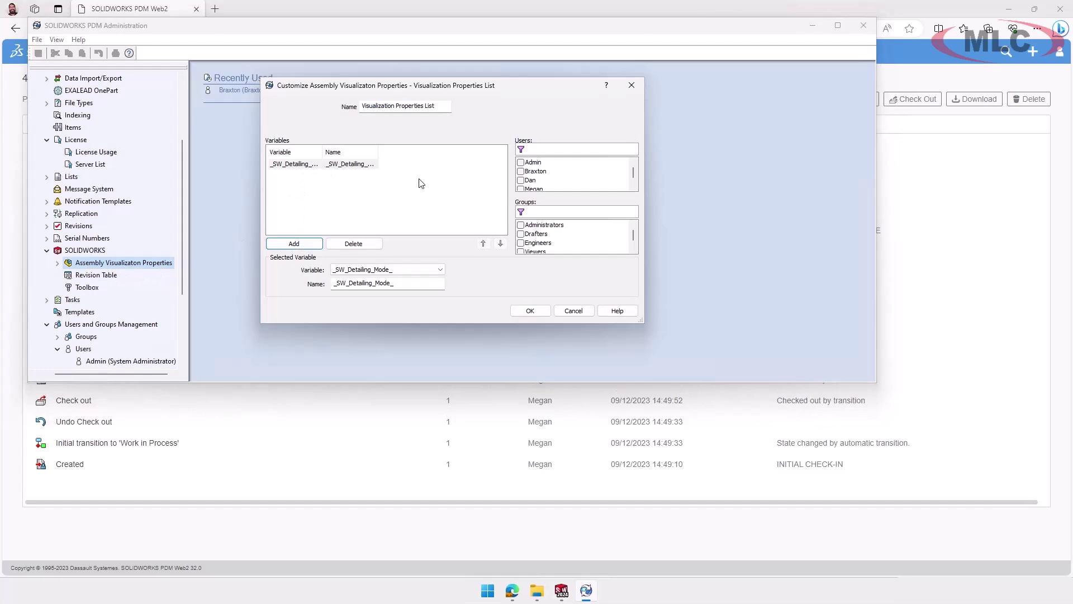
pyautogui.click(527, 172)
pyautogui.click(521, 171)
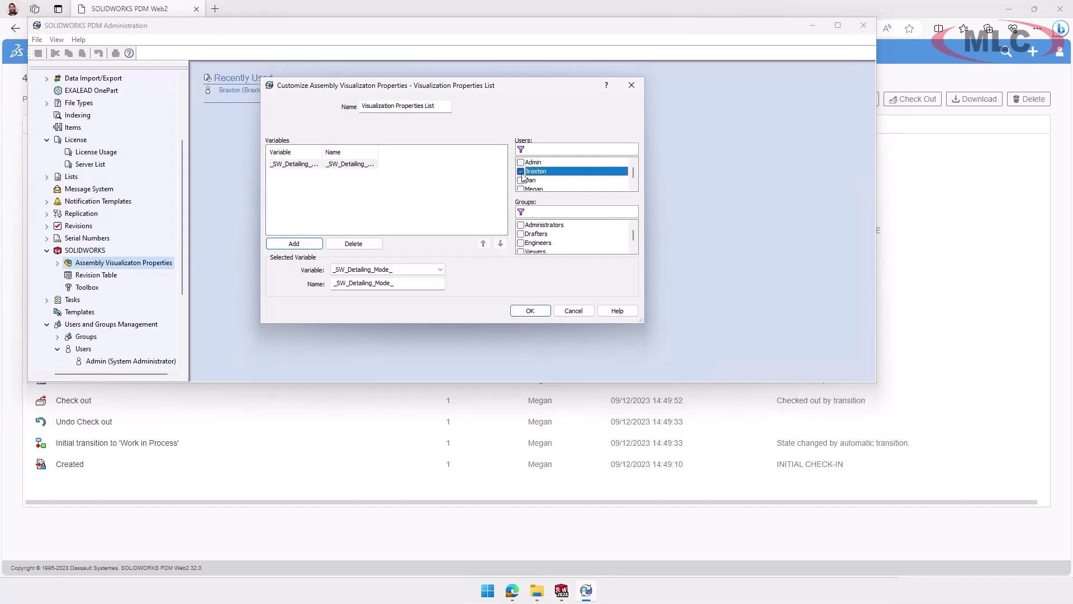
pyautogui.click(573, 311)
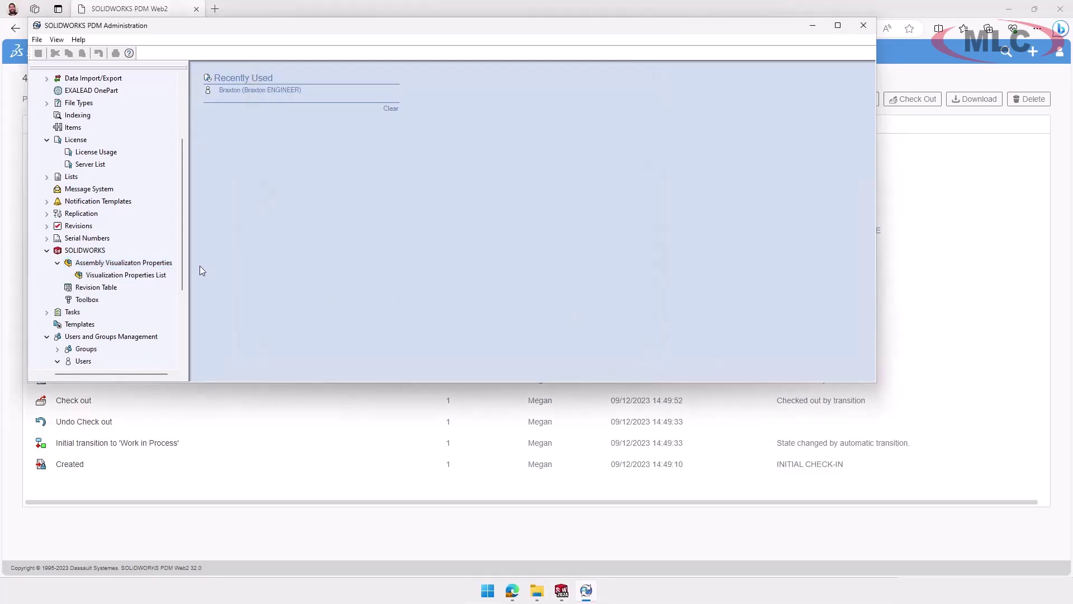
# Open the QS Workflow diagram from the Workflows section
pyautogui.scroll(-3, 177, 284)
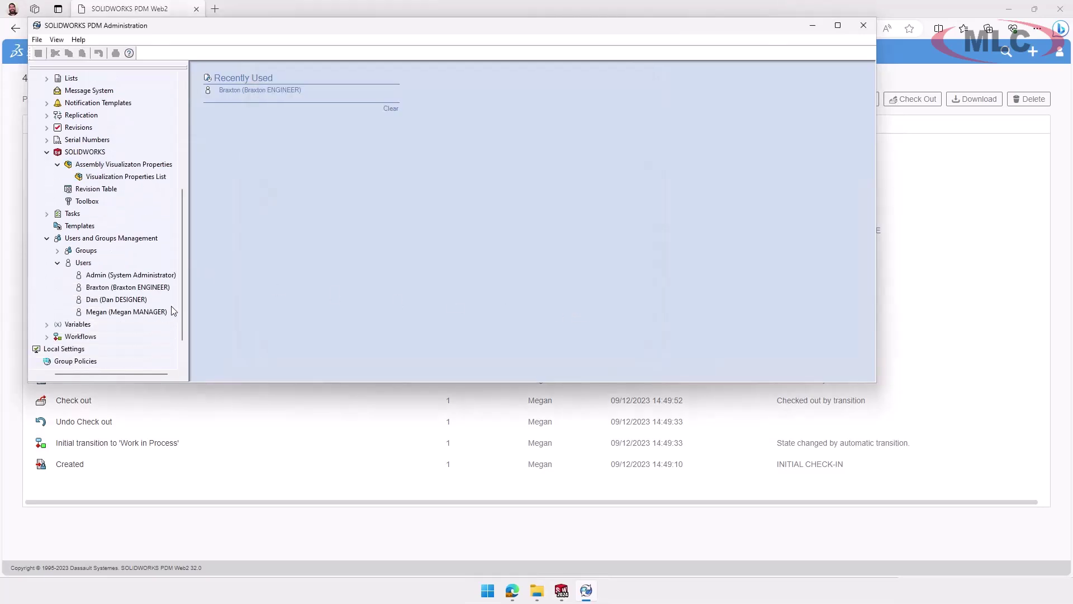
pyautogui.click(47, 336)
pyautogui.doubleClick(89, 349)
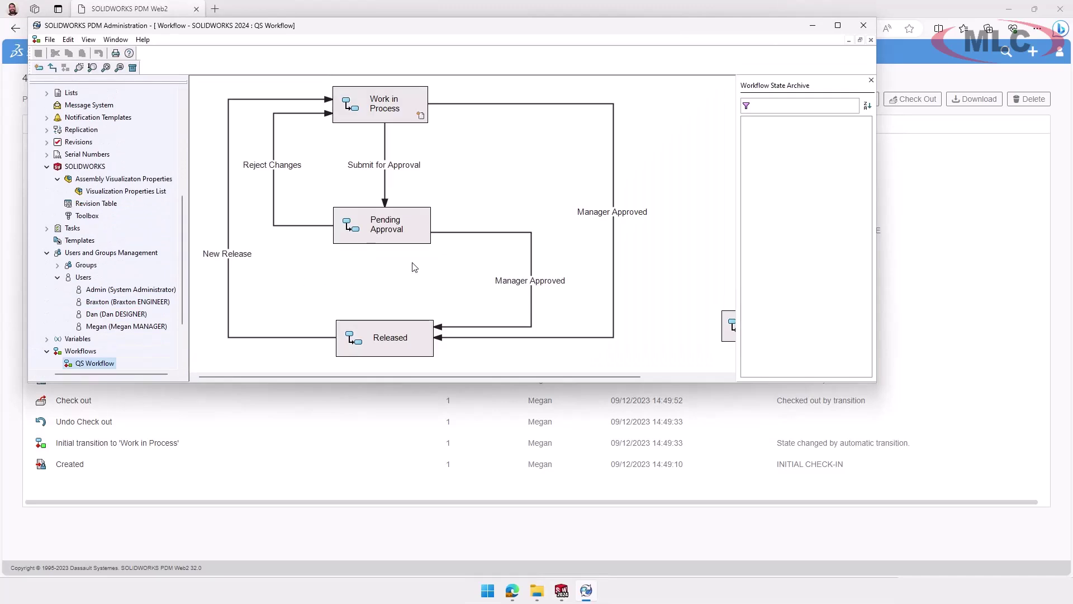
pyautogui.scroll(-2, 656, 252)
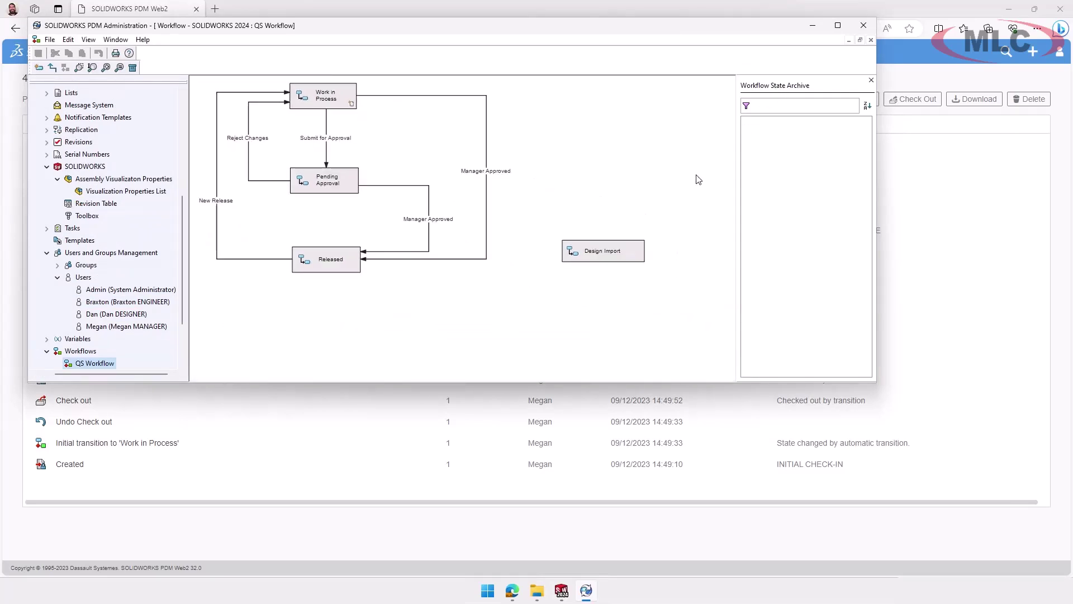
# Archive the Design Import state, then drag it from the Workflow State Archive back onto the diagram
pyautogui.moveTo(622, 243); pyautogui.dragTo(614, 232)
pyautogui.rightClick(614, 231)
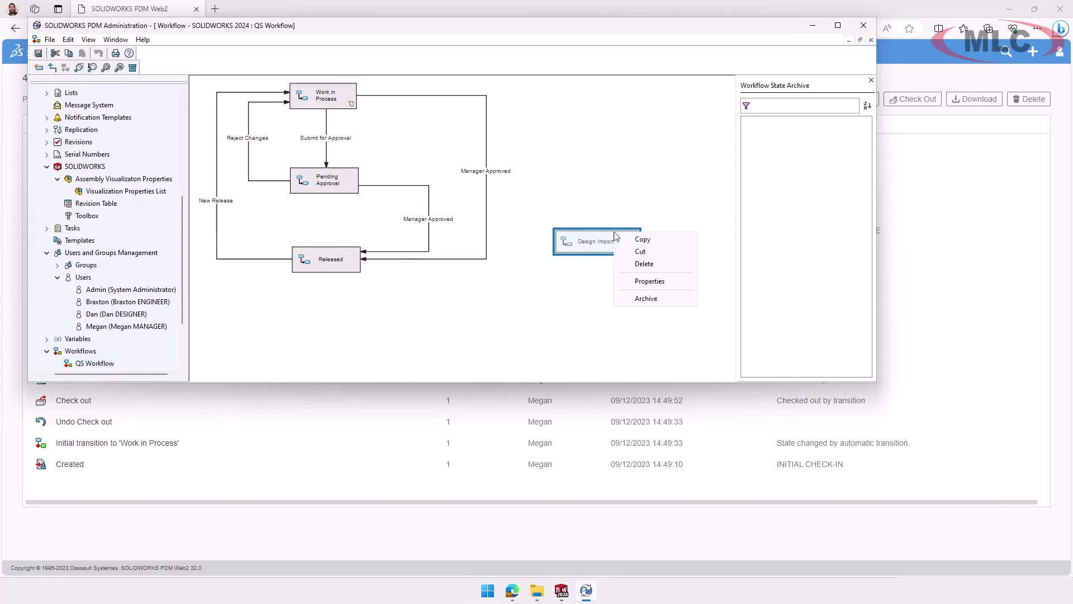
pyautogui.click(647, 299)
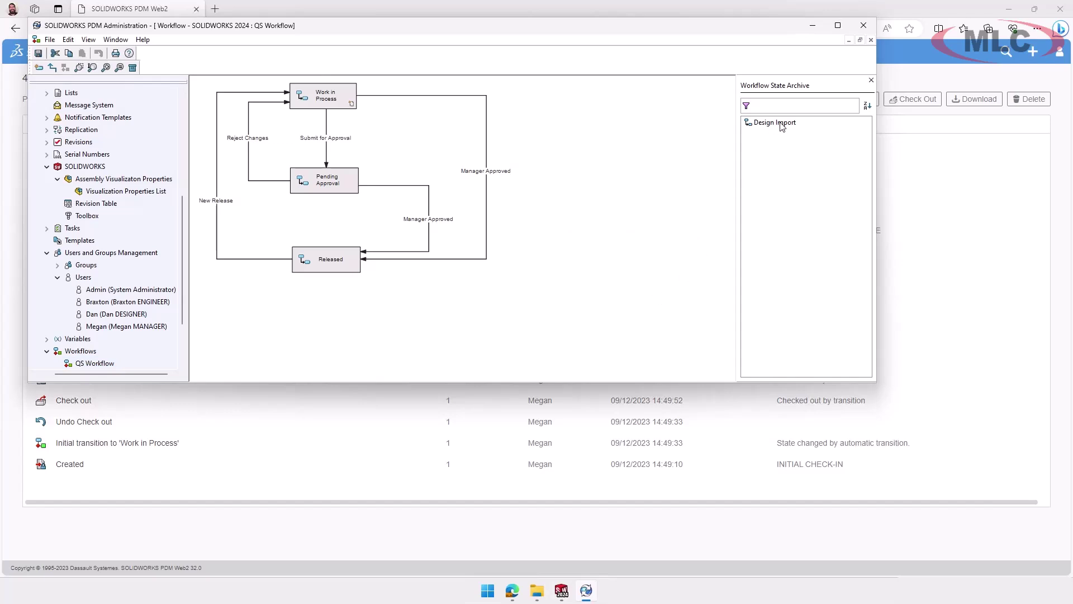
pyautogui.moveTo(782, 126); pyautogui.dragTo(575, 128)
pyautogui.click(514, 129)
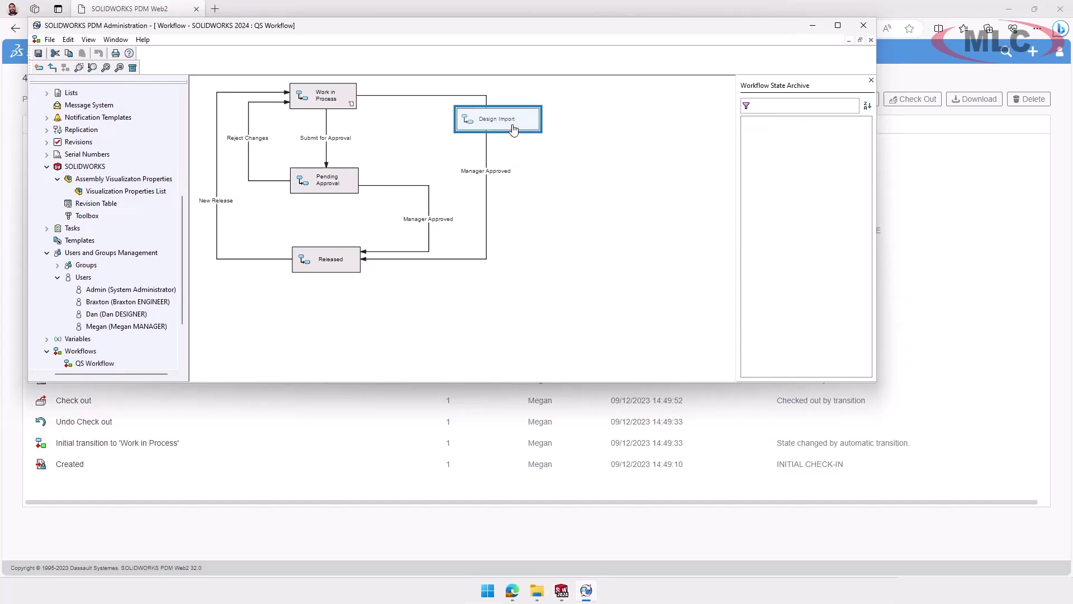